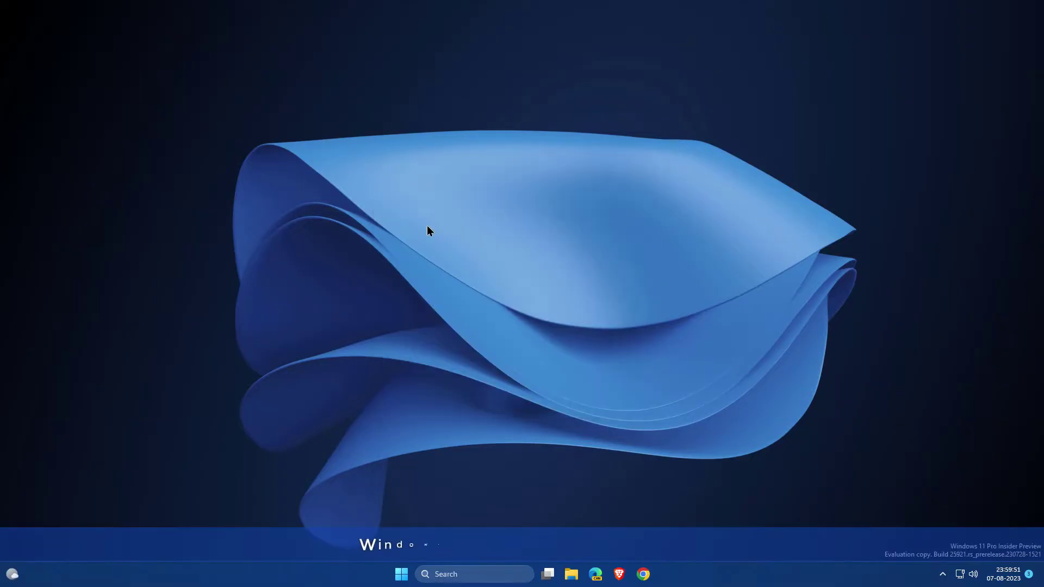
# - Open the desktop menu and toggle the weather gadget between its forecast and small views
pyautogui.rightClick(426, 214)
pyautogui.moveTo(472, 319)
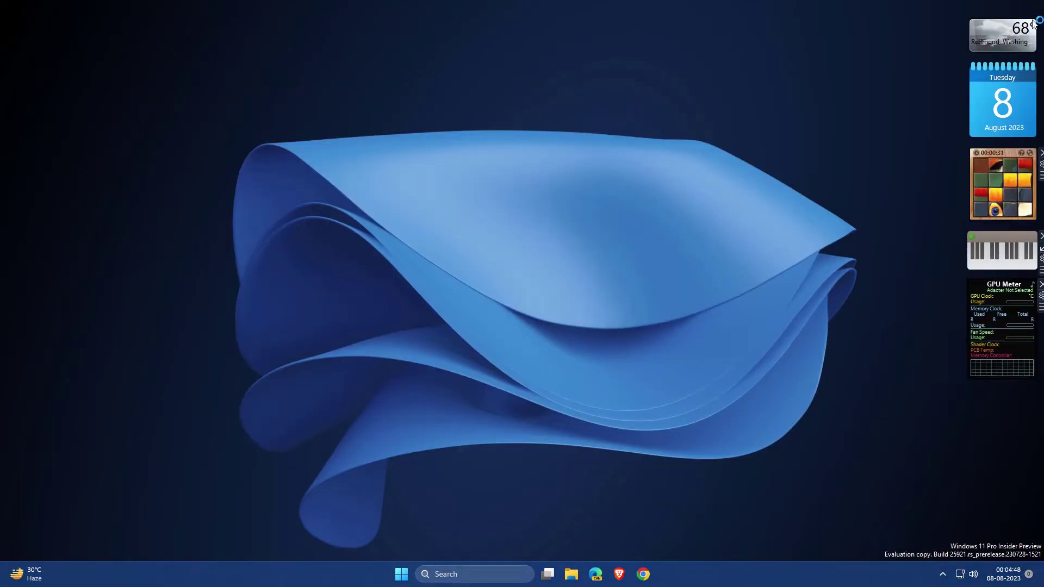
pyautogui.click(1039, 37)
pyautogui.click(1039, 37)
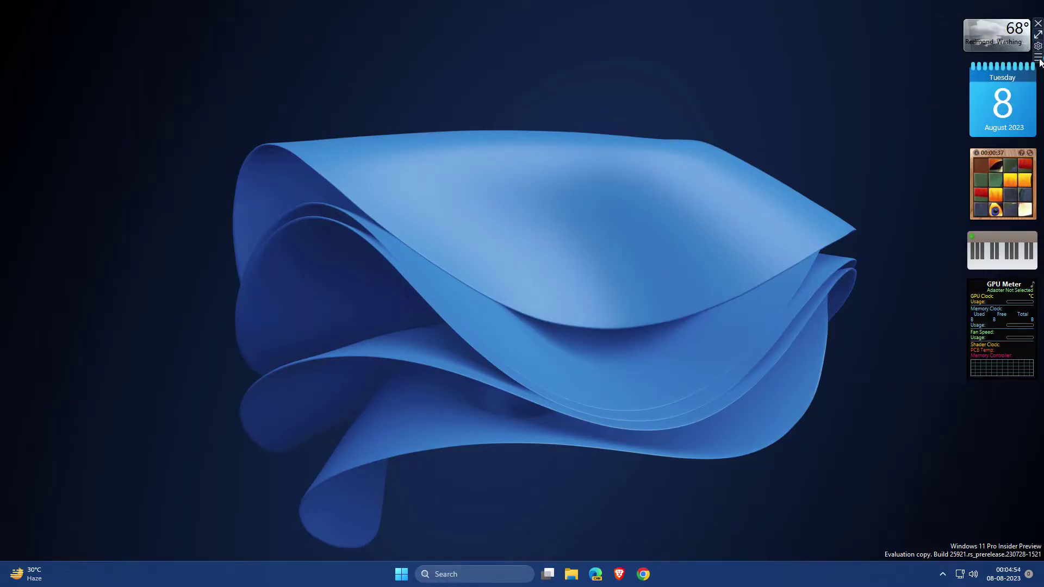
# - Close the weather, calendar, puzzle and piano gadgets, then run powercfg.cpl for Power Options
pyautogui.click(1038, 25)
pyautogui.click(1037, 69)
pyautogui.click(1039, 155)
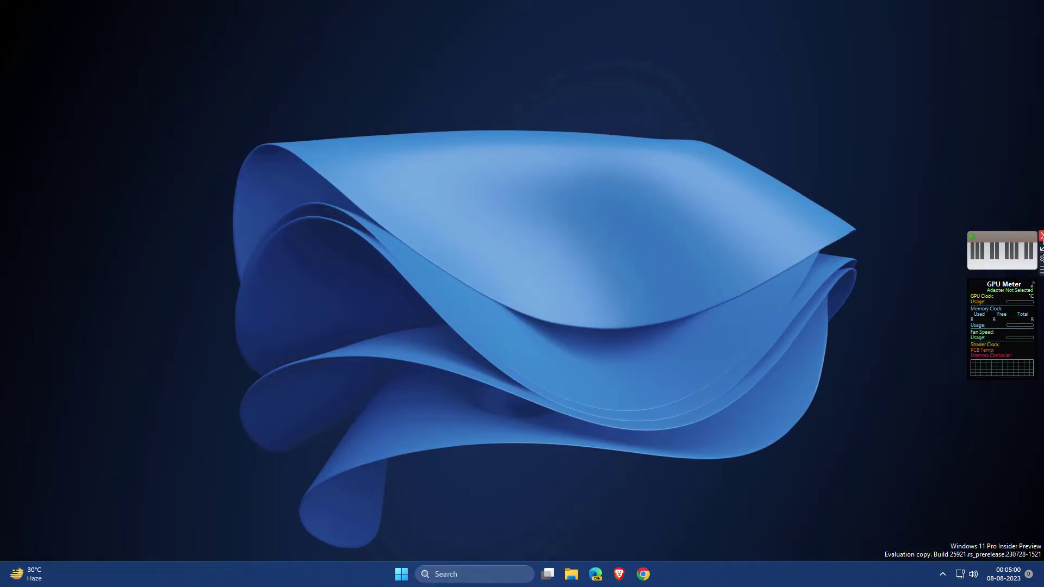
pyautogui.click(1038, 238)
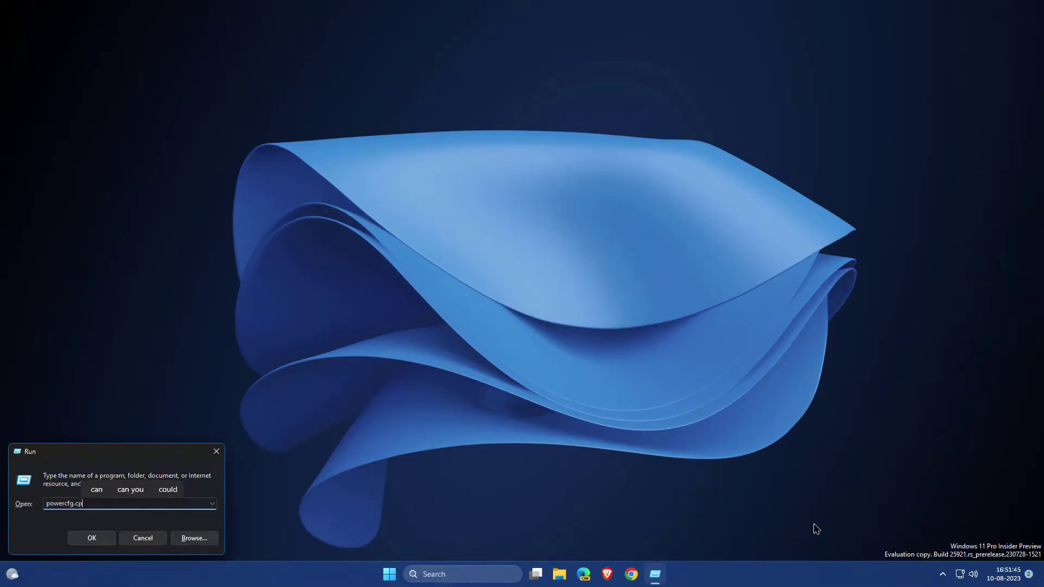
pyautogui.write('l')
pyautogui.press('Return')
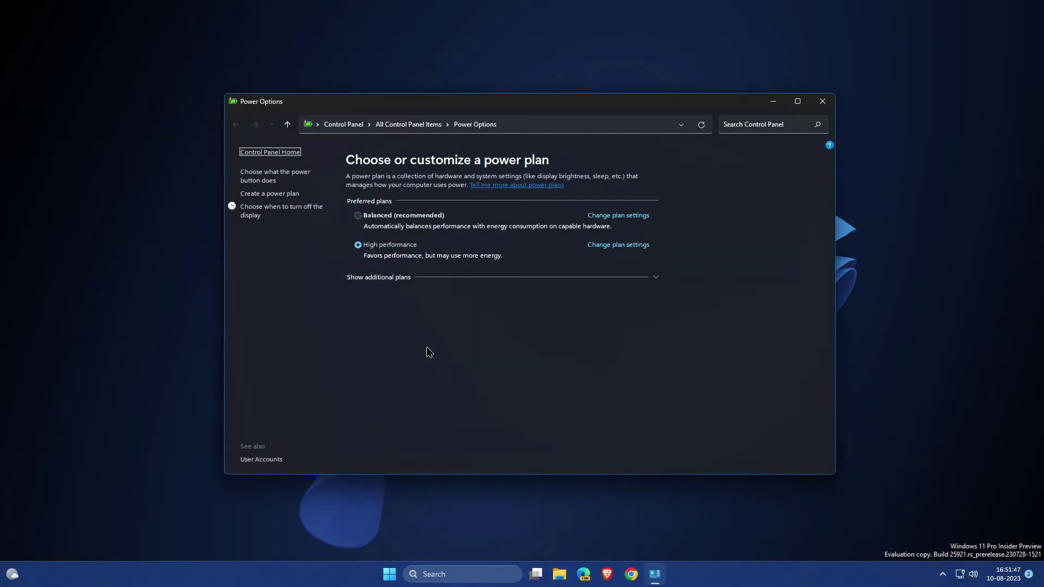
# - View the create-power-plan page, then the Sound dialog's Recording, Communications and Playback tabs
pyautogui.click(274, 197)
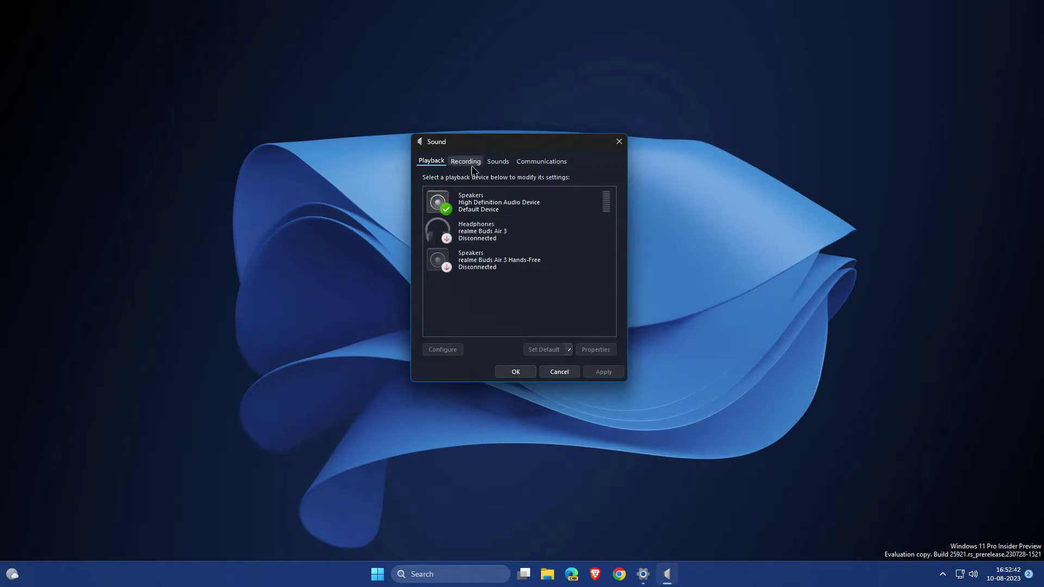
pyautogui.click(466, 161)
pyautogui.click(542, 162)
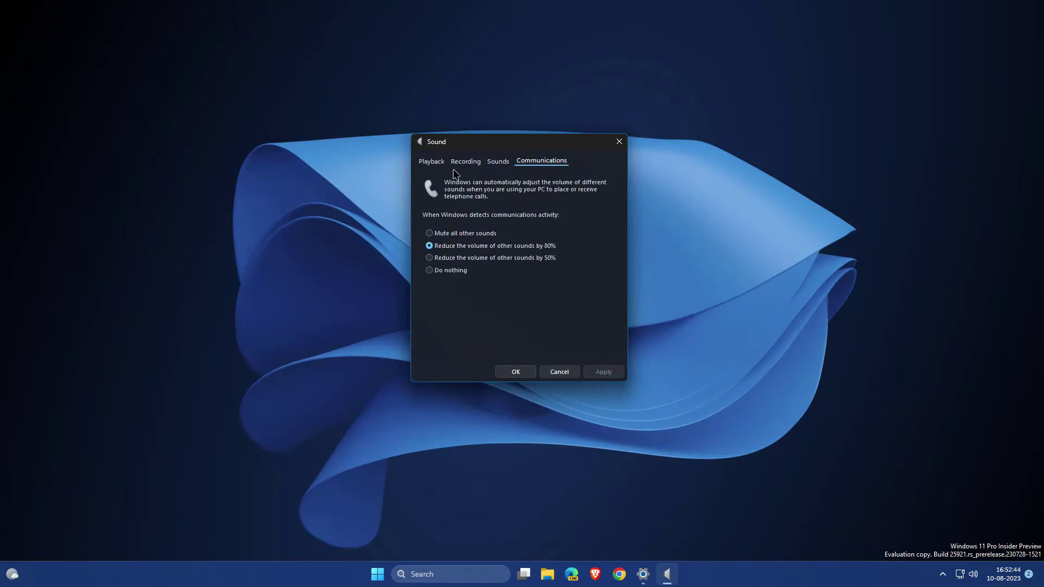
pyautogui.click(432, 162)
pyautogui.click(619, 141)
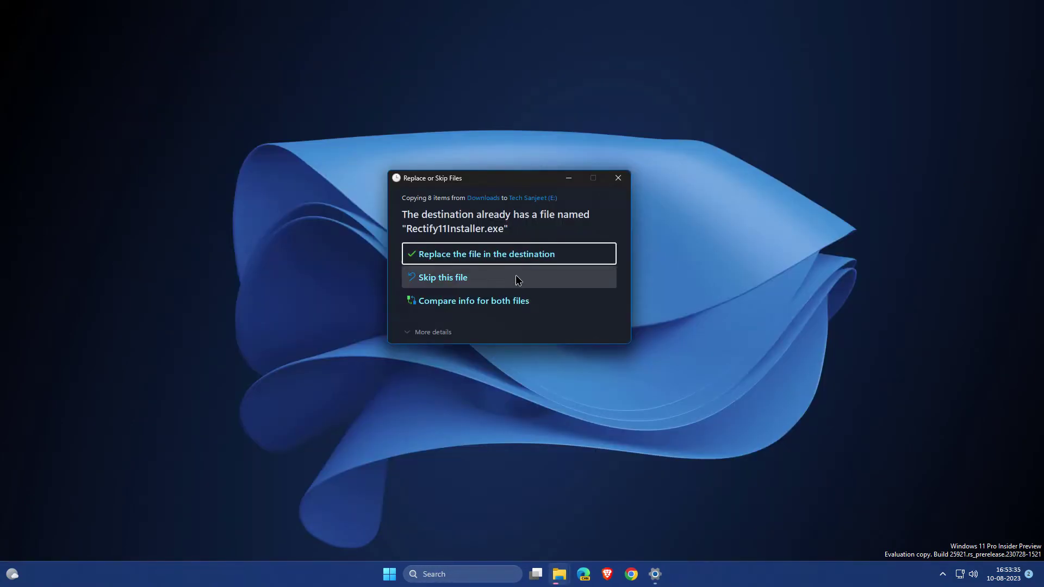
# - Resolve the file name conflict, retry the copy with administrator permission, and show copy details
pyautogui.click(499, 261)
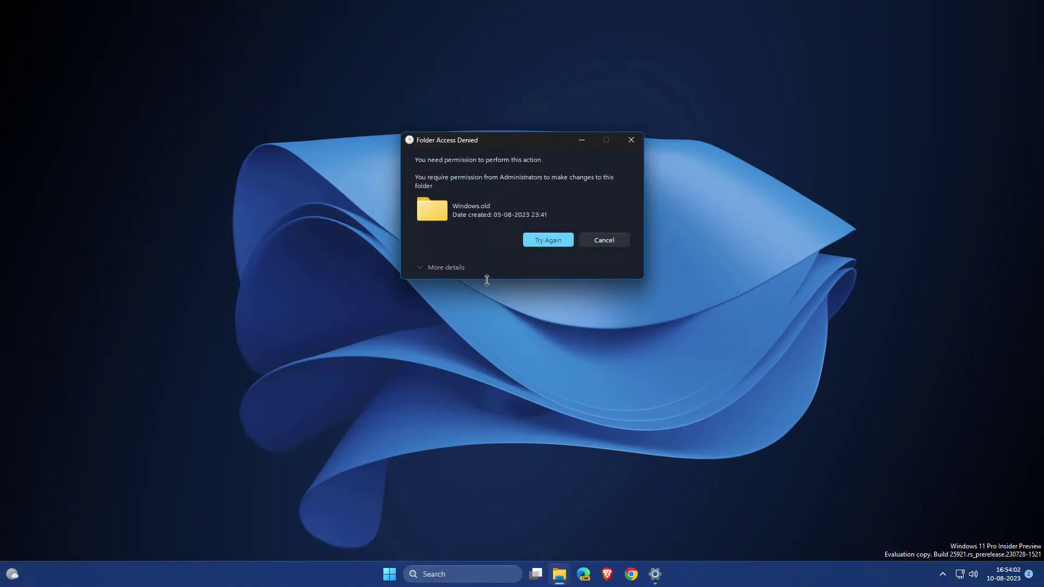
pyautogui.click(543, 242)
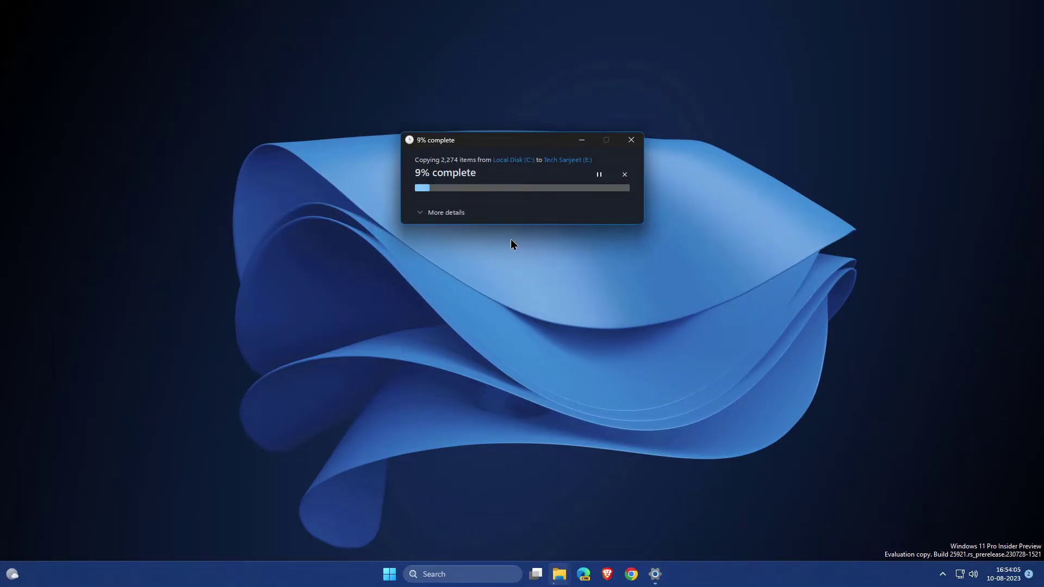
pyautogui.click(453, 216)
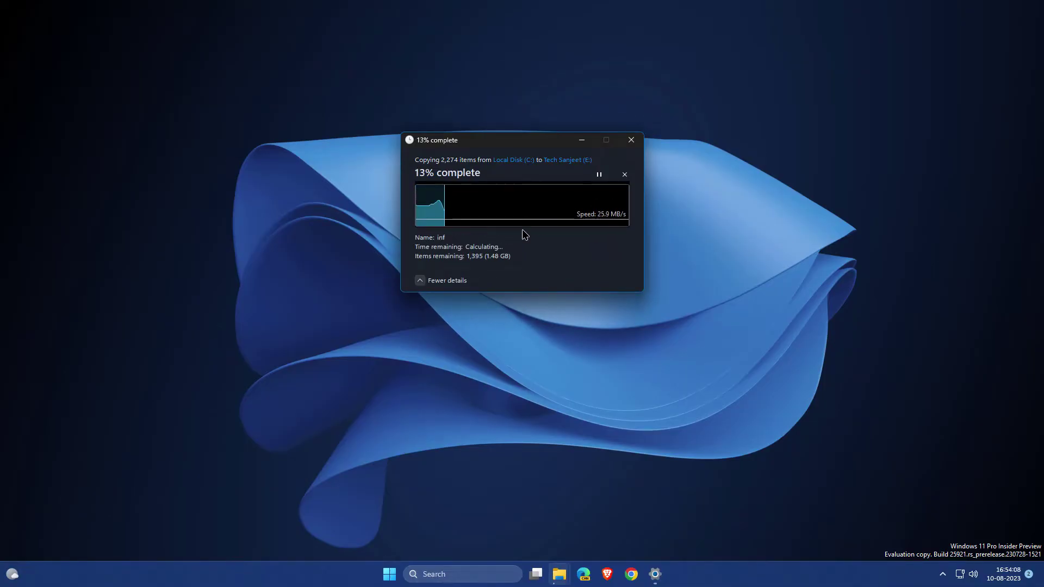
pyautogui.moveTo(494, 139); pyautogui.dragTo(493, 194)
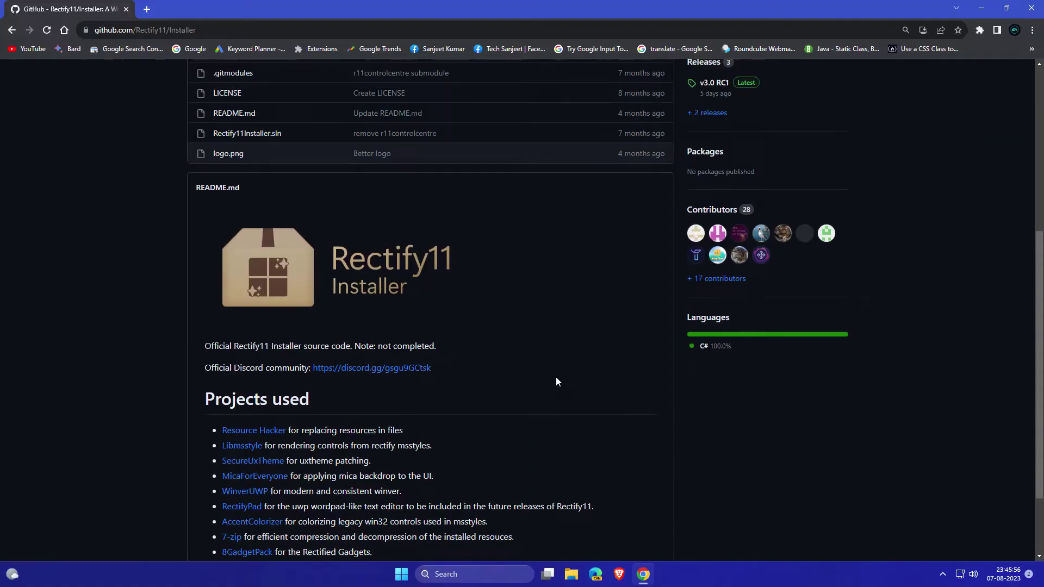
pyautogui.scroll(3, 612, 367)
# - Download Rectify11Installer.exe from the v3.0 RC1 release and run it as administrator
pyautogui.click(713, 364)
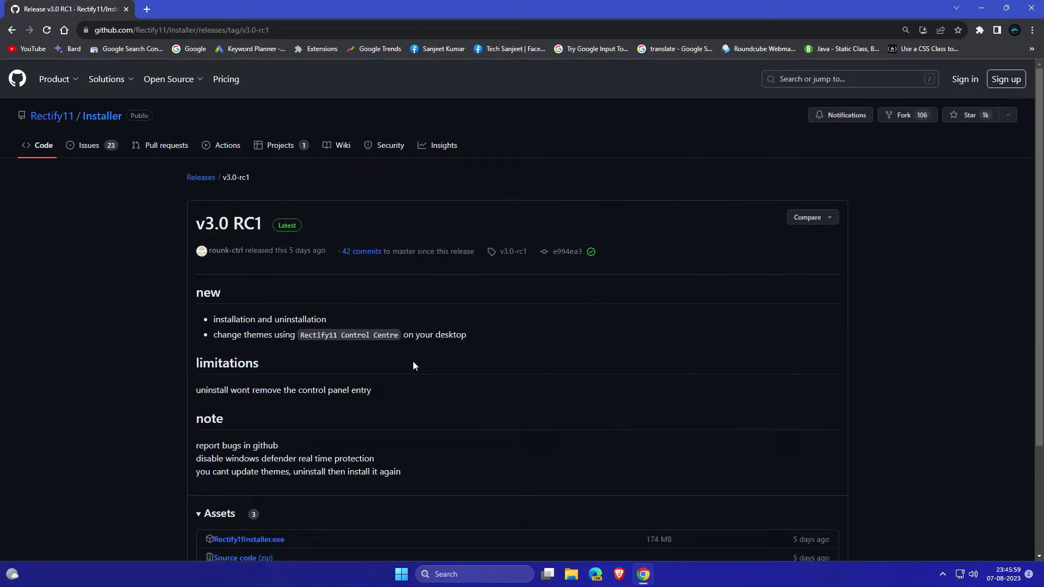
pyautogui.scroll(-3, 367, 376)
pyautogui.click(272, 404)
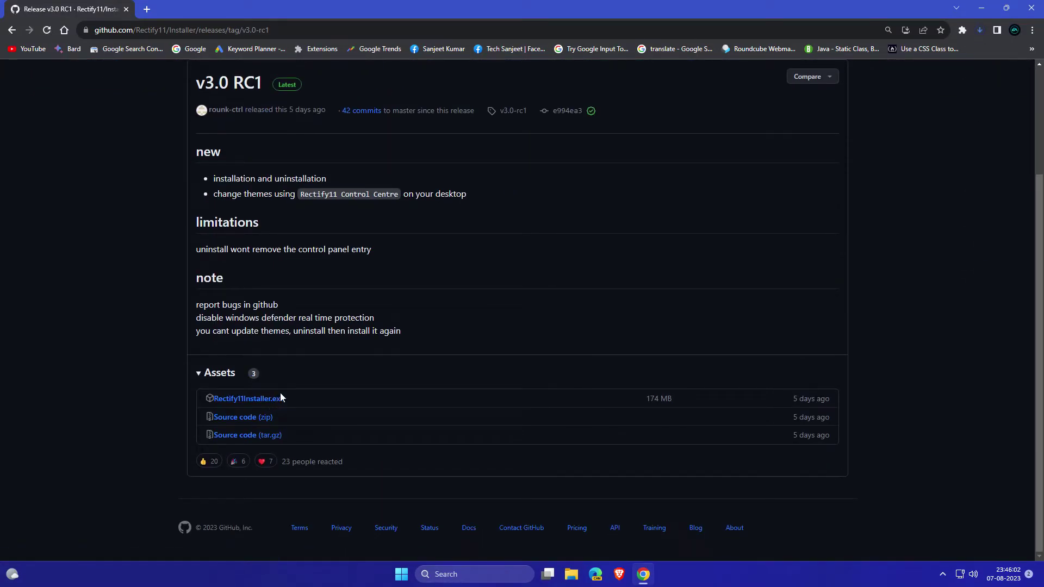
pyautogui.click(978, 30)
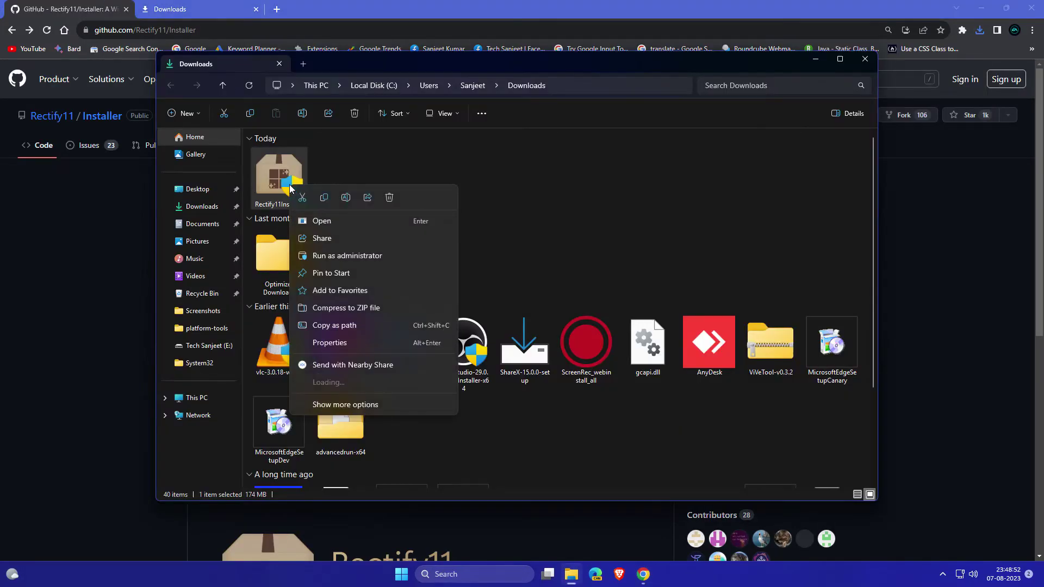
pyautogui.click(326, 220)
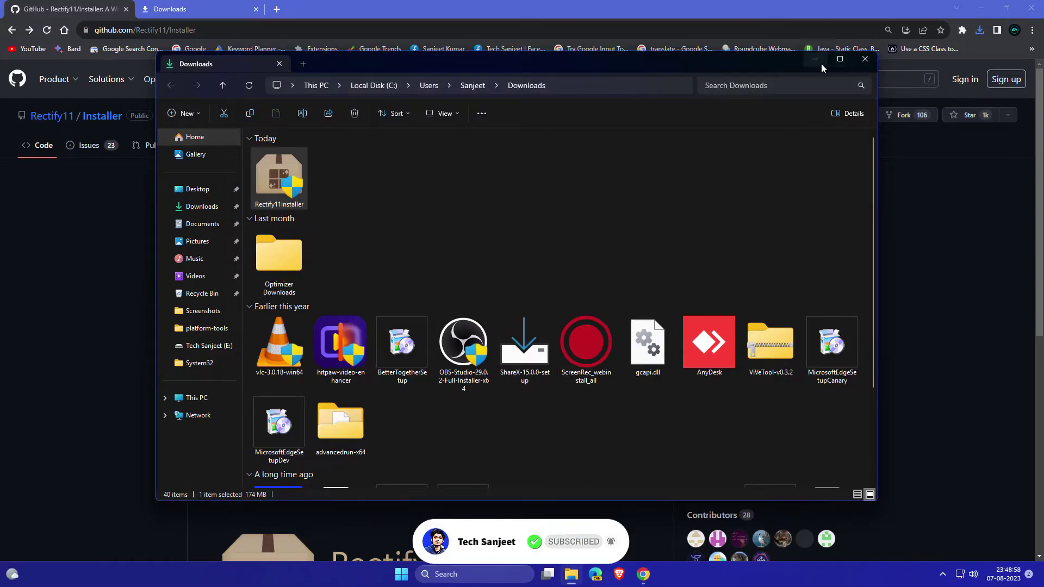
pyautogui.click(815, 58)
pyautogui.click(979, 10)
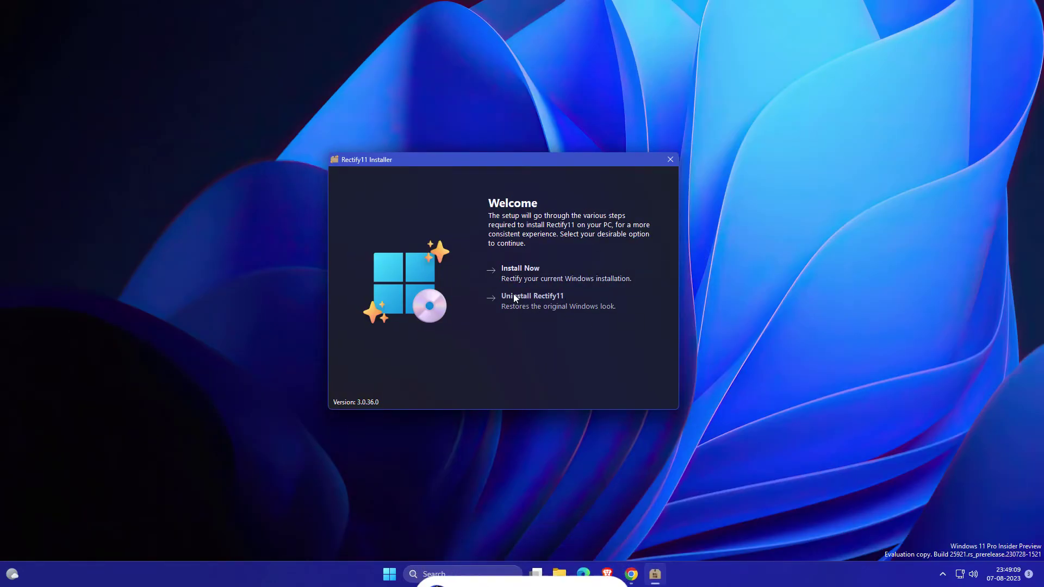
# - Start installing Rectify11, pass the testing notice, accept the license and expand System icons
pyautogui.click(522, 278)
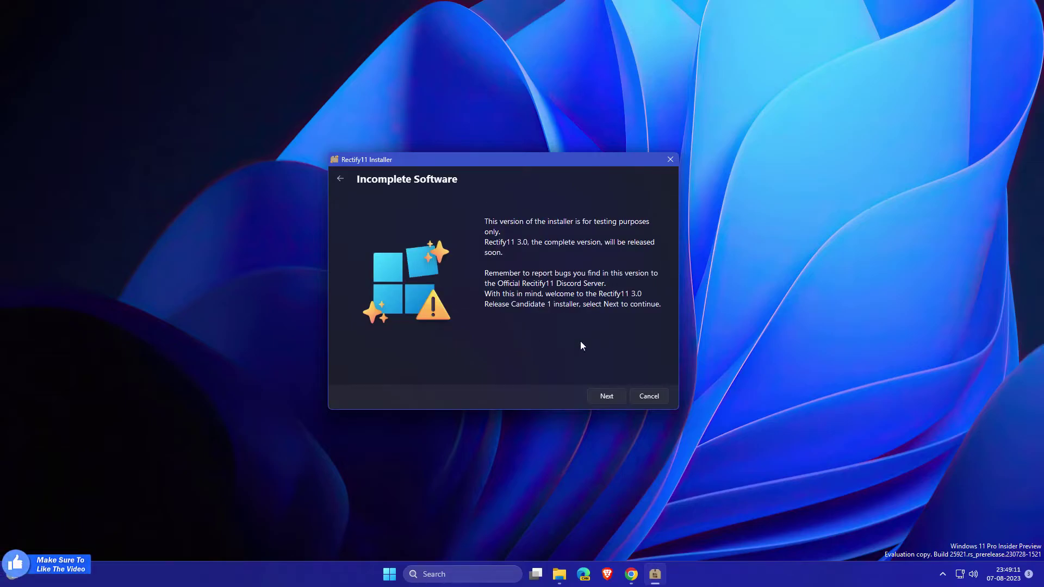
pyautogui.click(609, 398)
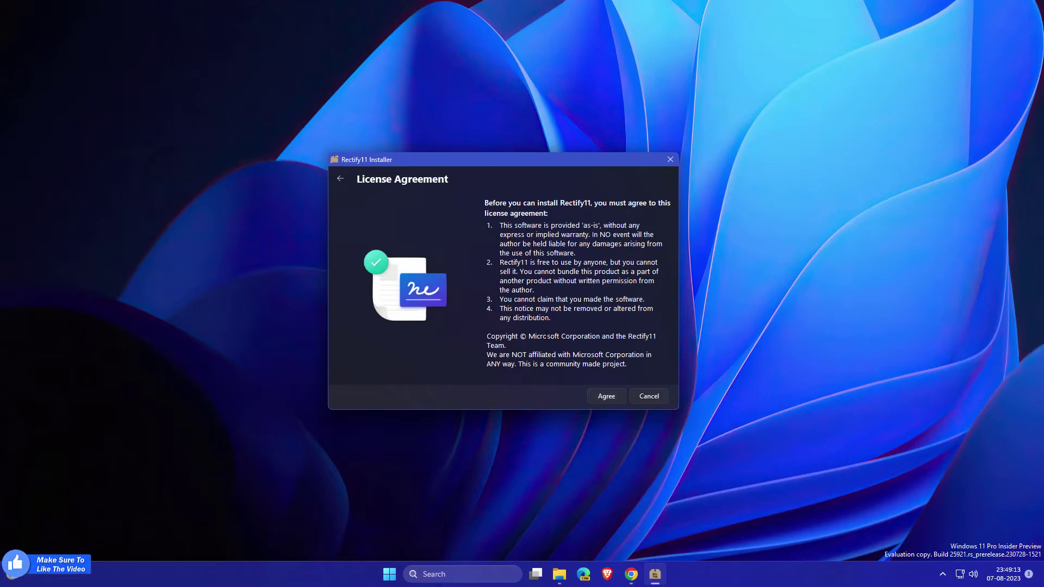
pyautogui.click(603, 399)
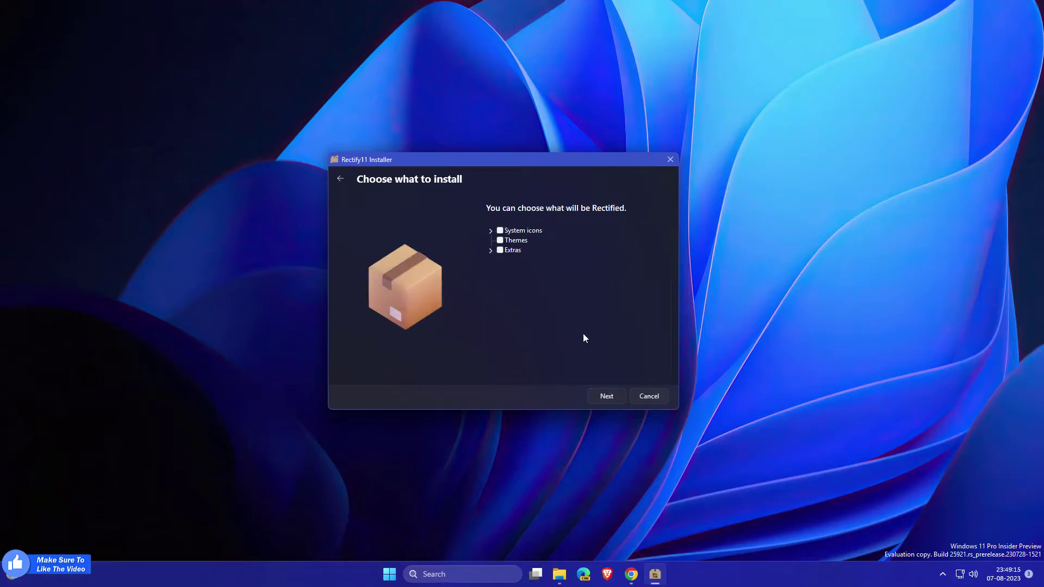
pyautogui.click(490, 231)
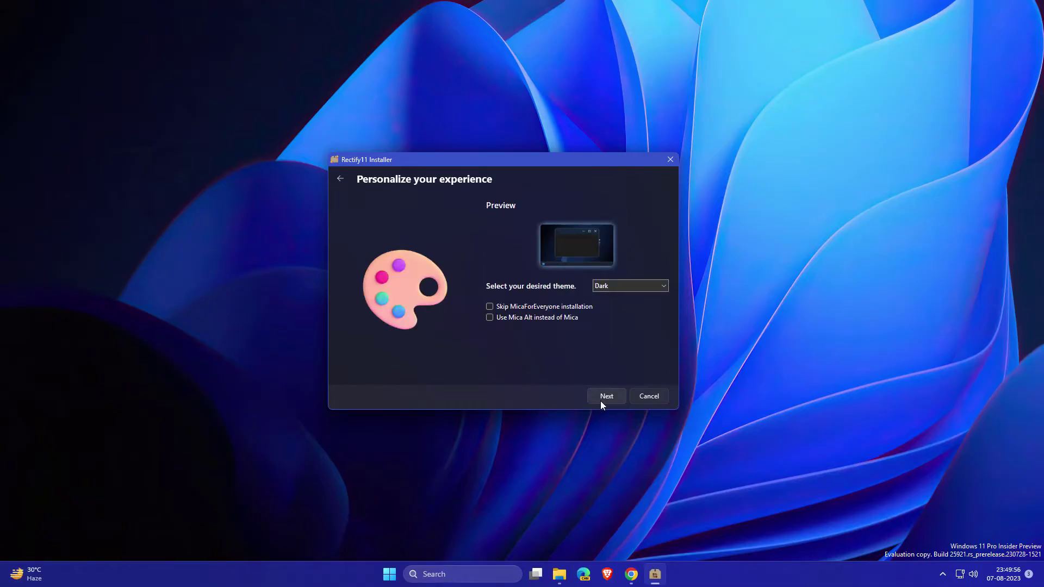
# - Choose Enhanced Fluent Menus (All Items in root) and continue to the installation summary
pyautogui.click(601, 400)
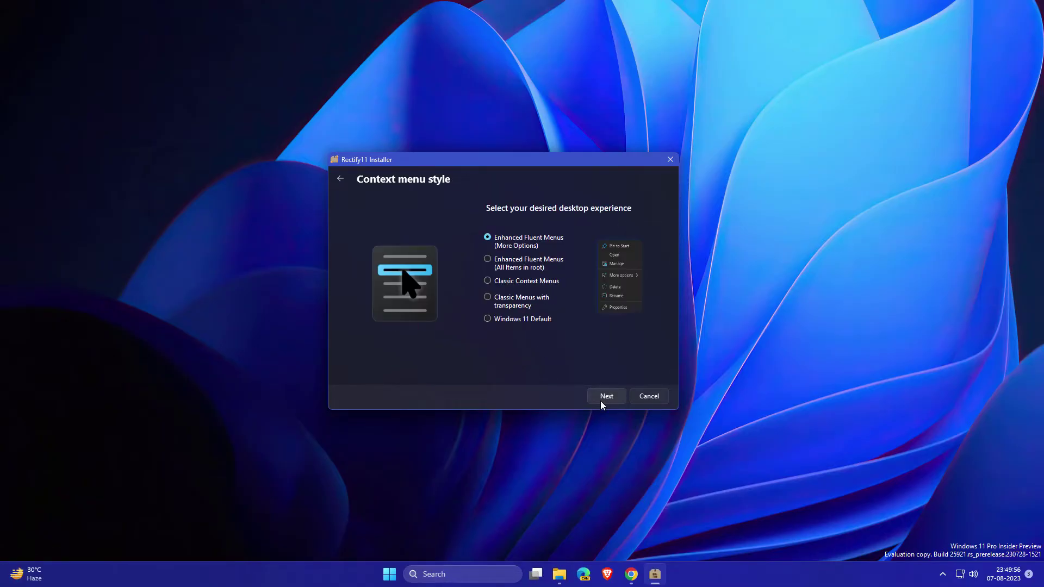
pyautogui.click(525, 263)
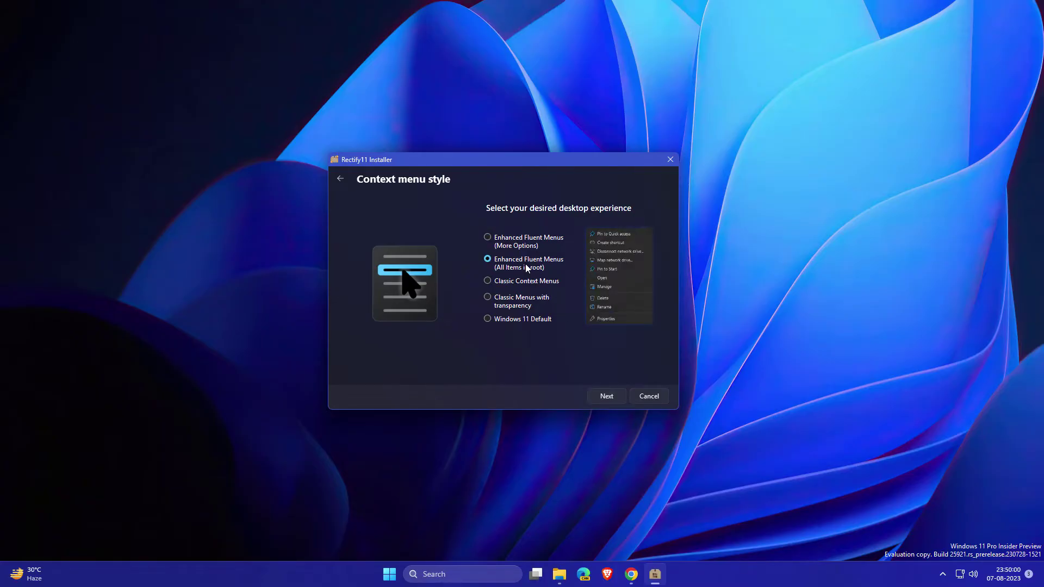
pyautogui.click(526, 240)
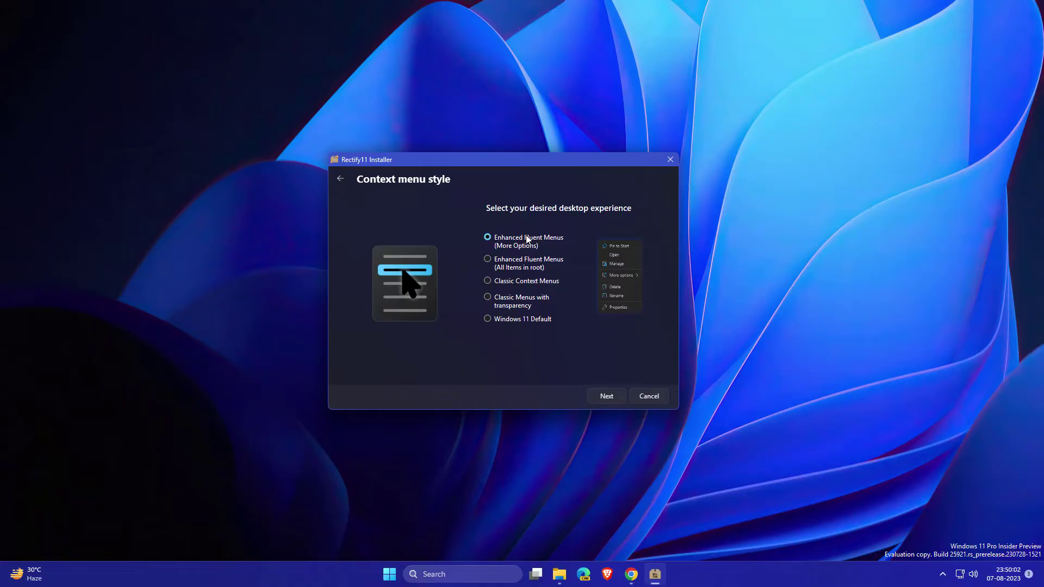
pyautogui.click(525, 262)
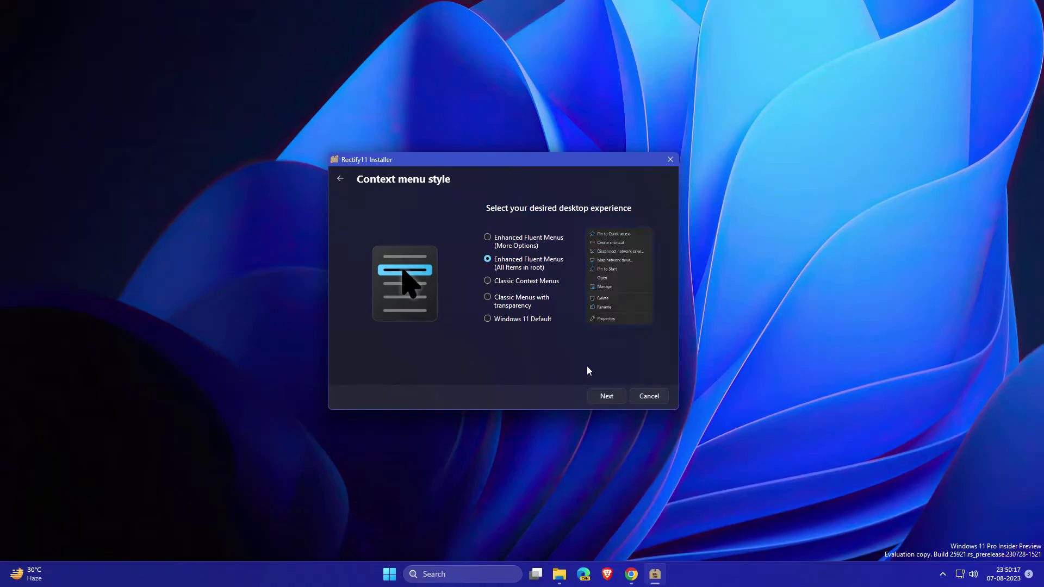
pyautogui.click(608, 397)
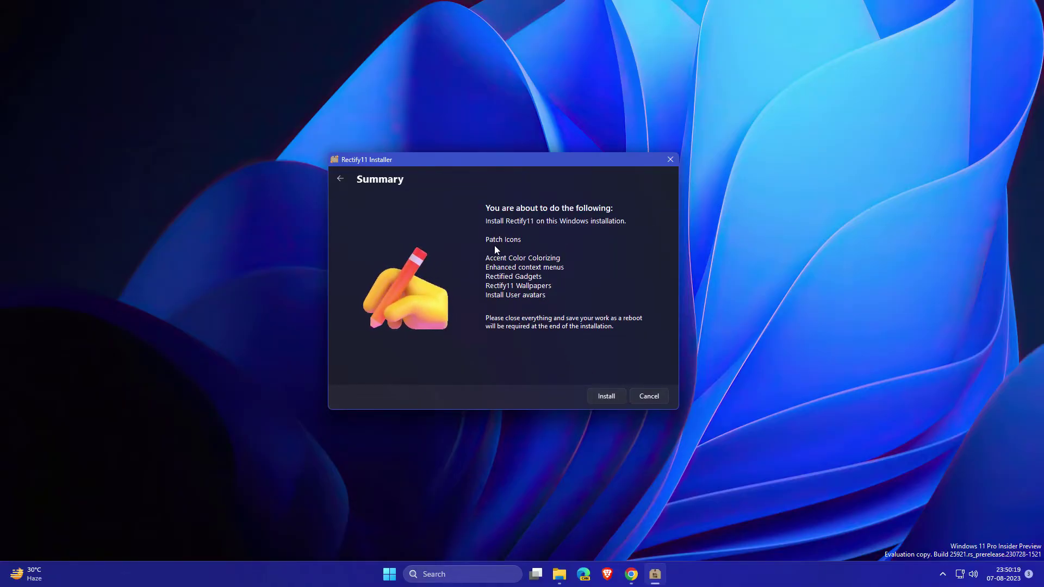
# - Install Rectify11 from the Summary page, then dismiss the console so the PC restarts
pyautogui.click(608, 399)
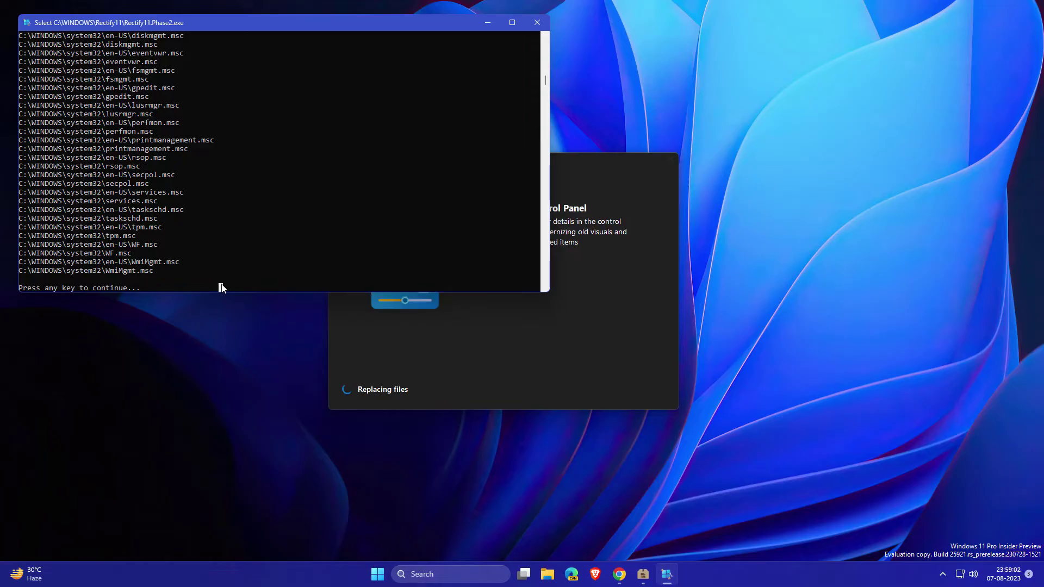
pyautogui.press('Return')
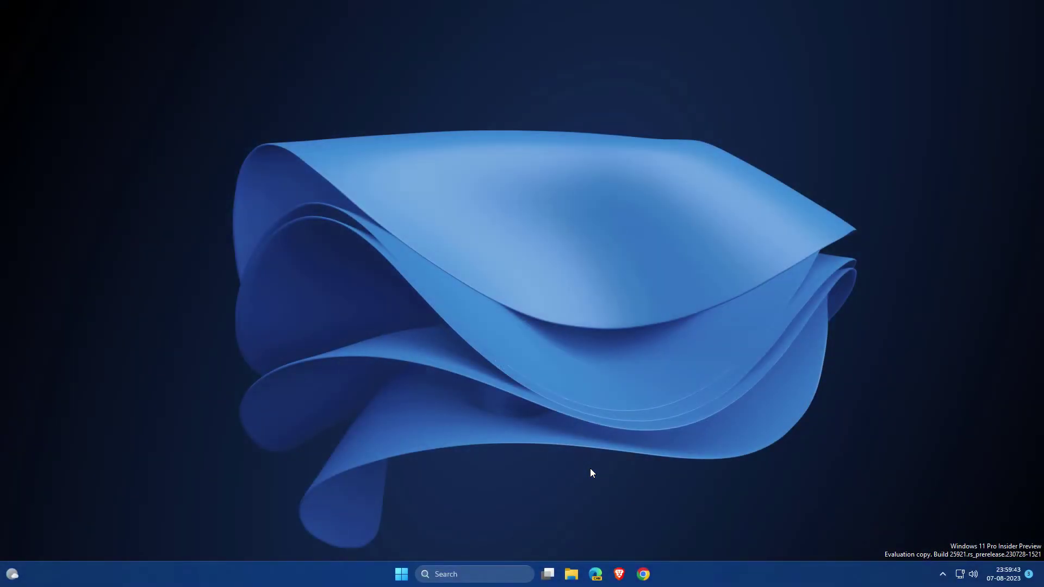
# - Show Rectify11's new desktop context menu, dismiss it, and bring it up again
pyautogui.rightClick(429, 286)
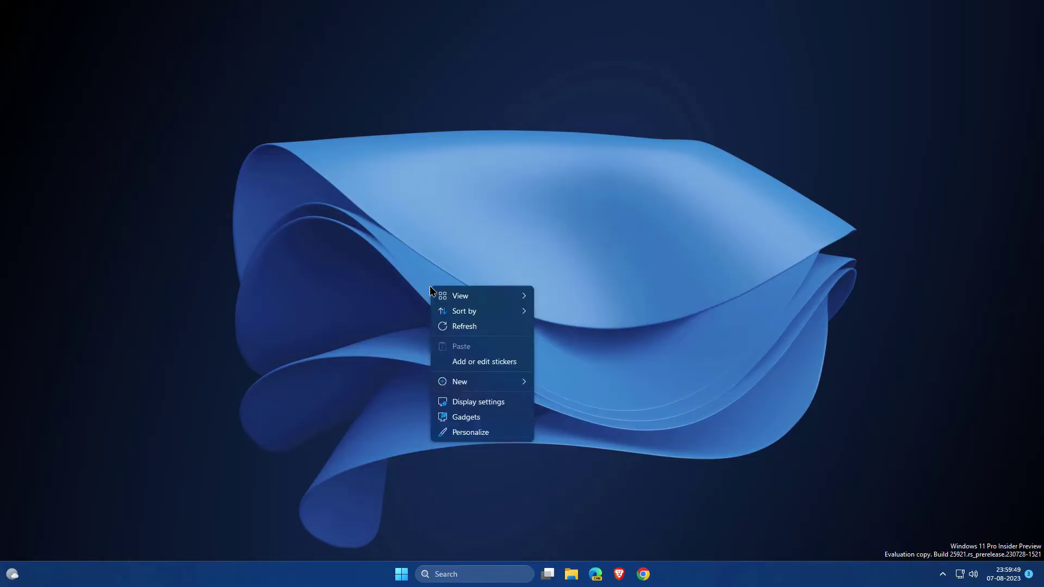
pyautogui.click(452, 325)
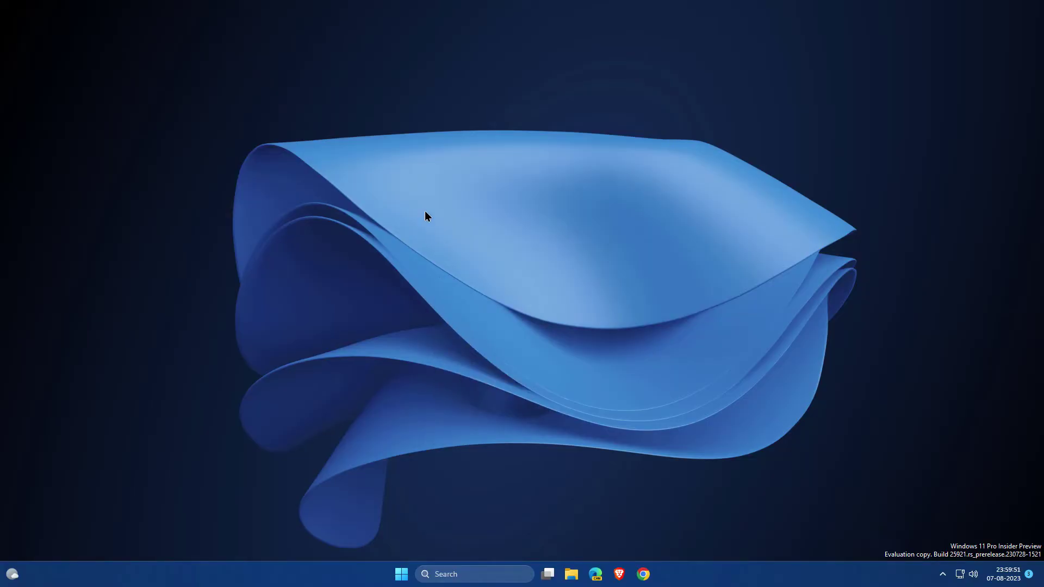
pyautogui.rightClick(425, 211)
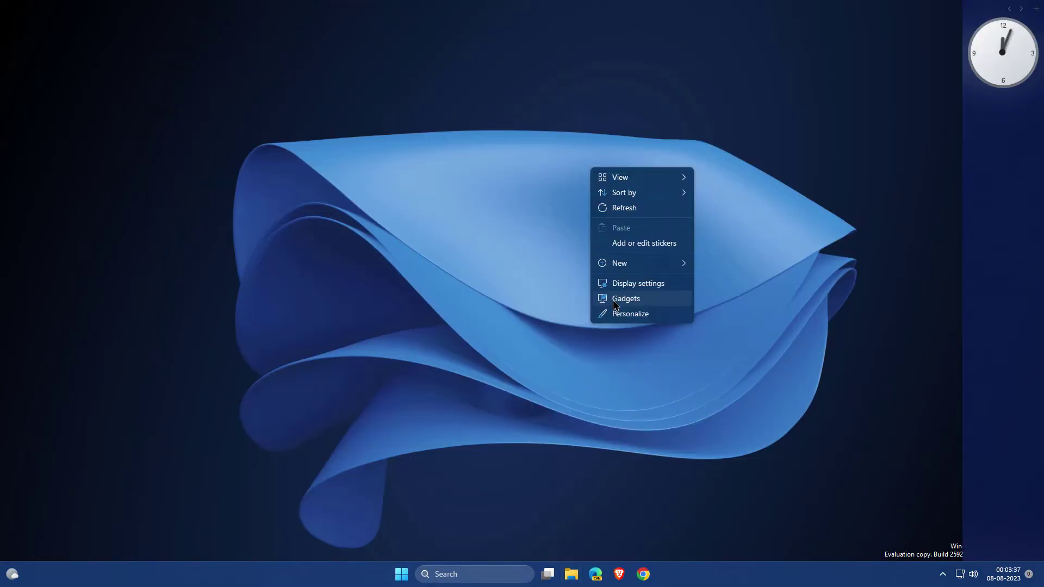
# - Add the Calendar, Picture Puzzle, Piano and GPU Meter gadgets from the gadget gallery
pyautogui.click(612, 299)
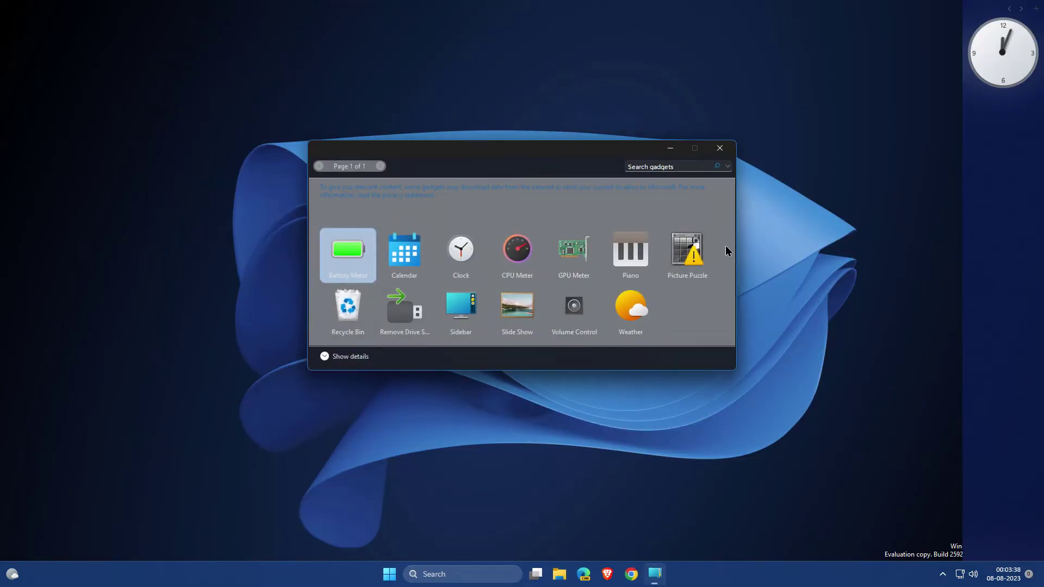
pyautogui.doubleClick(408, 259)
pyautogui.doubleClick(686, 252)
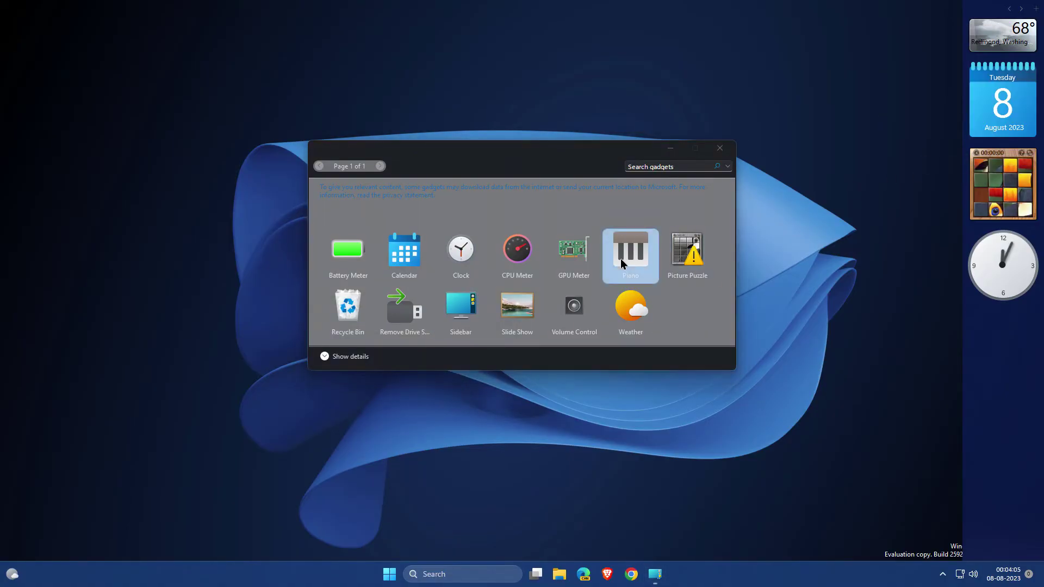
pyautogui.doubleClick(622, 263)
pyautogui.doubleClick(580, 251)
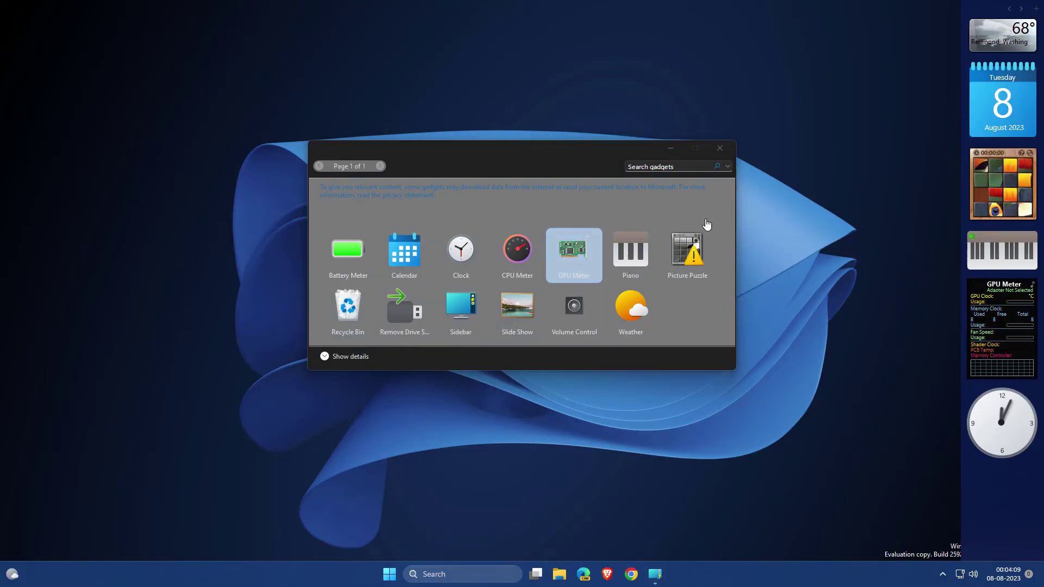
# - Close the gadget gallery and the sidebar, keeping the gadgets on the desktop
pyautogui.click(720, 148)
pyautogui.rightClick(1037, 7)
pyautogui.click(968, 92)
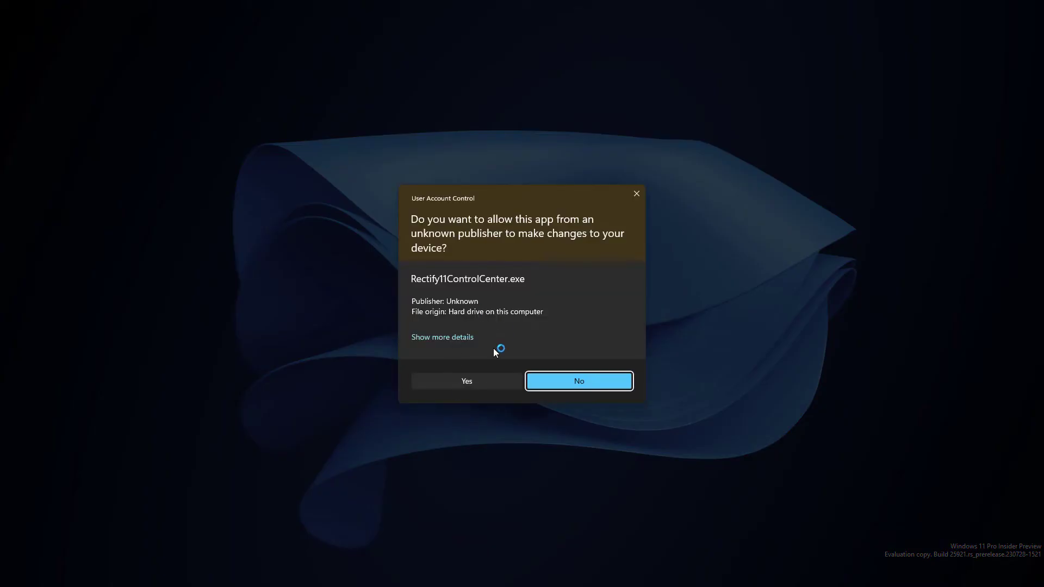
# - Apply the 'Rectify11 Dark theme with Mica' in Rectify11 Control Center
pyautogui.press('Return')
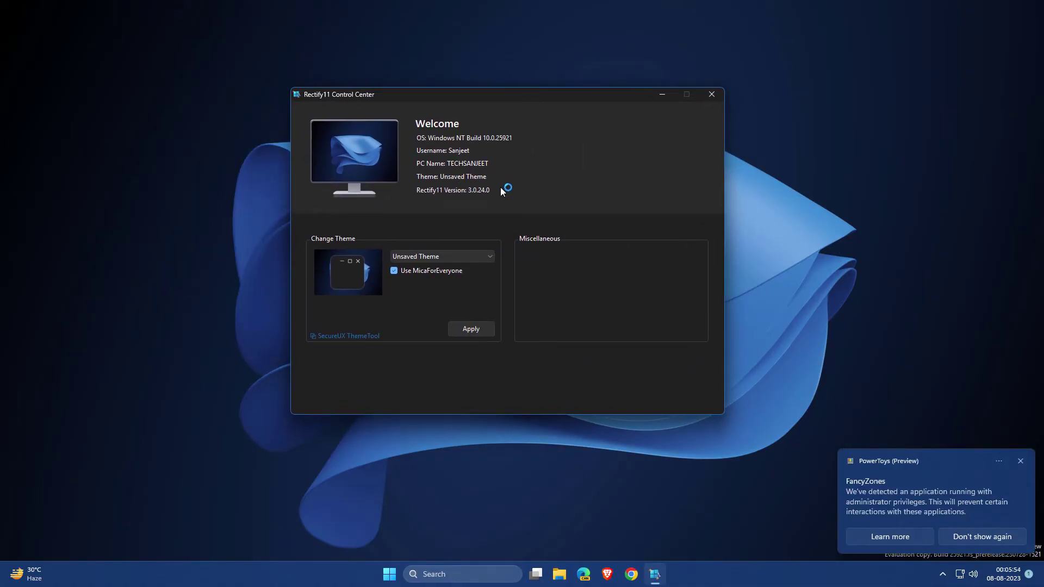
pyautogui.click(459, 258)
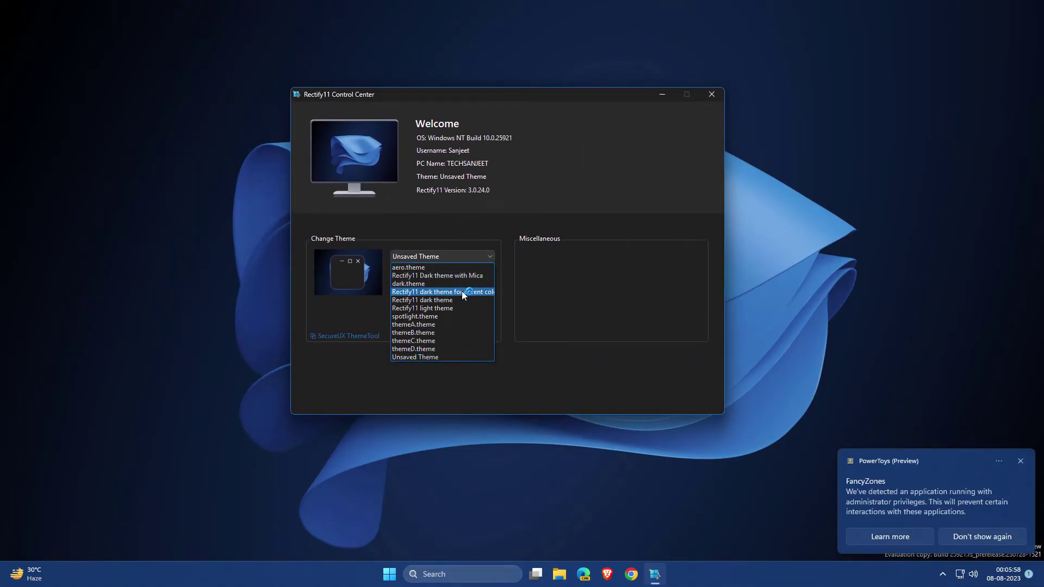
pyautogui.click(463, 285)
pyautogui.click(474, 363)
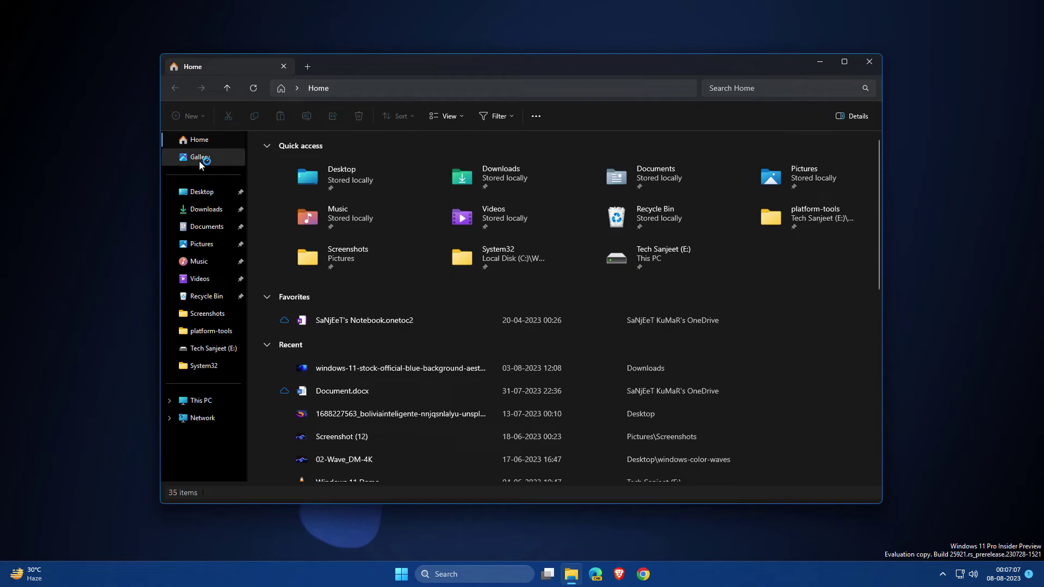
# - Browse the Gallery, Desktop and Pictures folders in the dark File Explorer
pyautogui.click(198, 160)
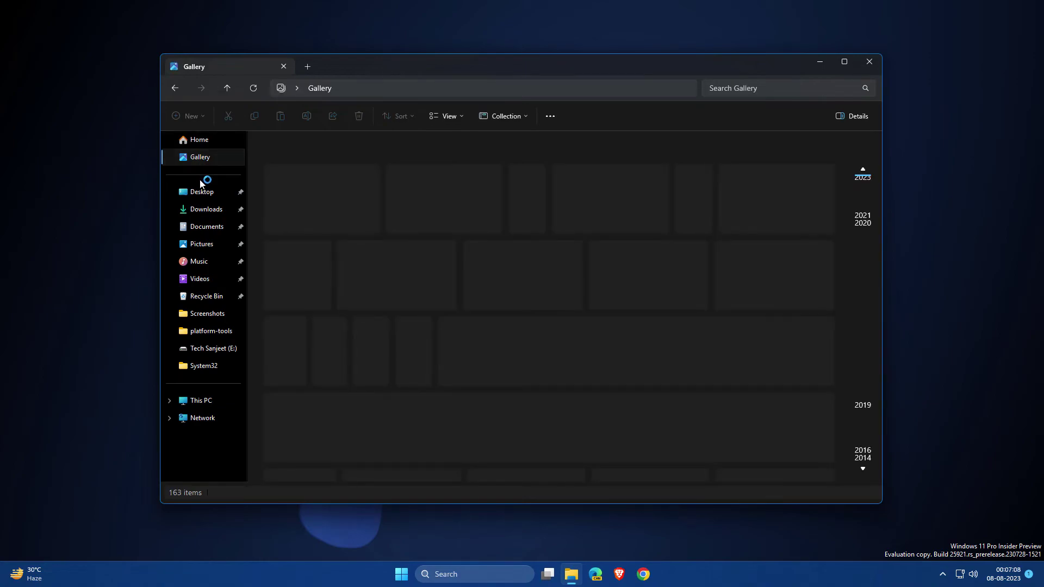
pyautogui.click(201, 191)
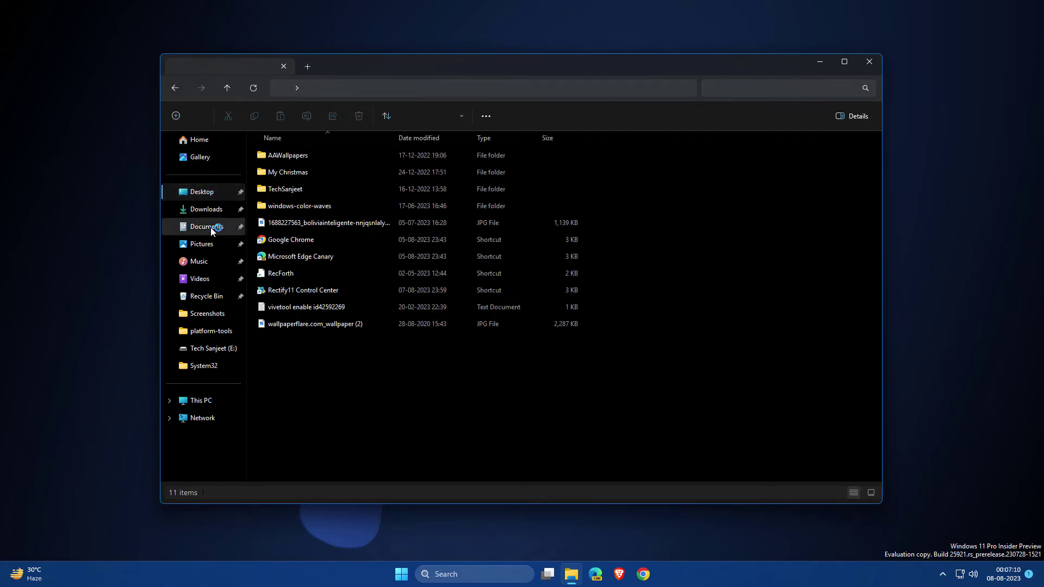
pyautogui.click(208, 246)
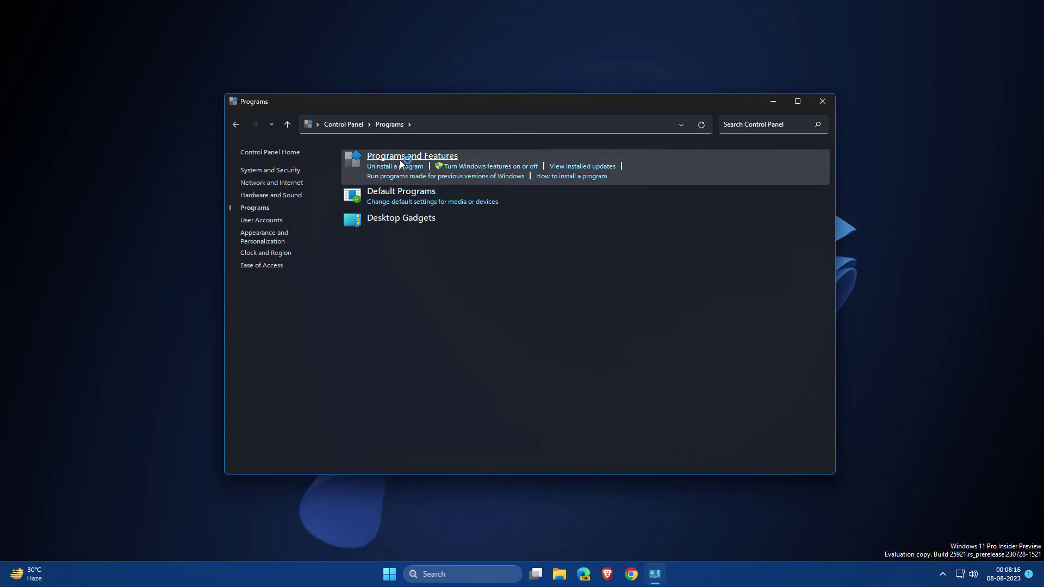
# - View installed programs, show all Control Panel items as Large icons, and open Windows Tools
pyautogui.click(400, 159)
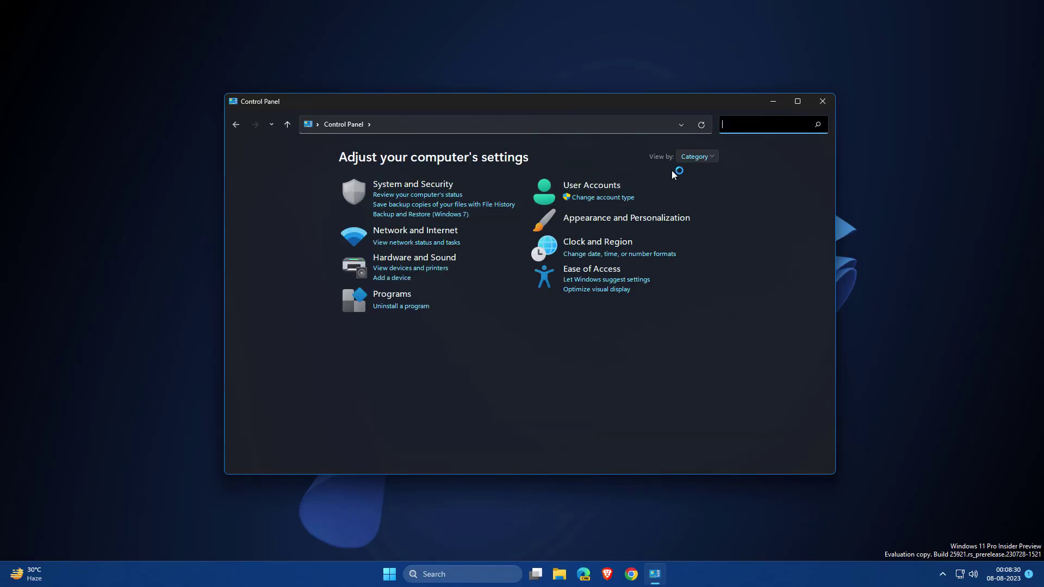
pyautogui.click(694, 157)
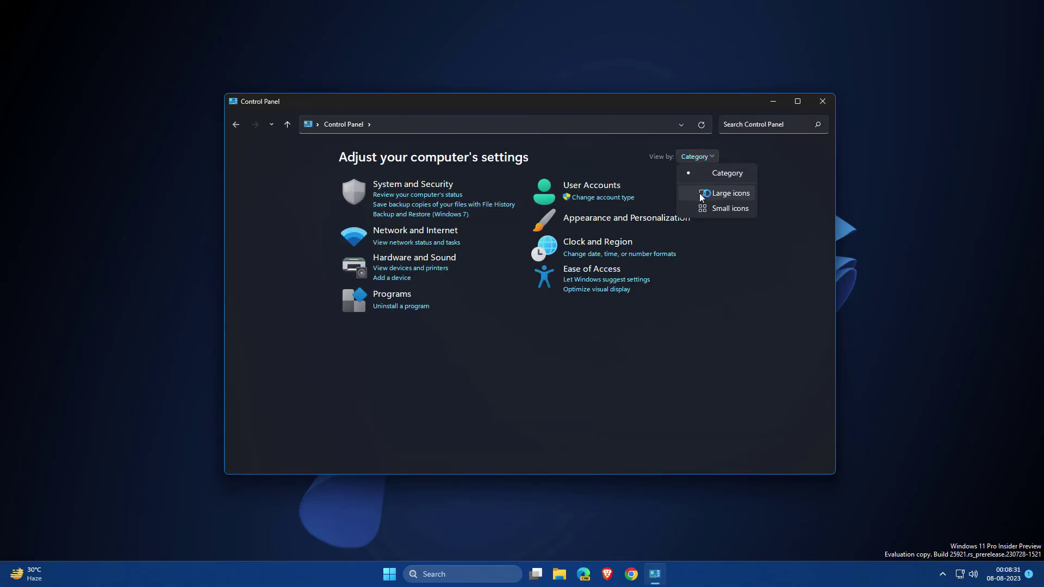
pyautogui.click(699, 193)
pyautogui.click(769, 156)
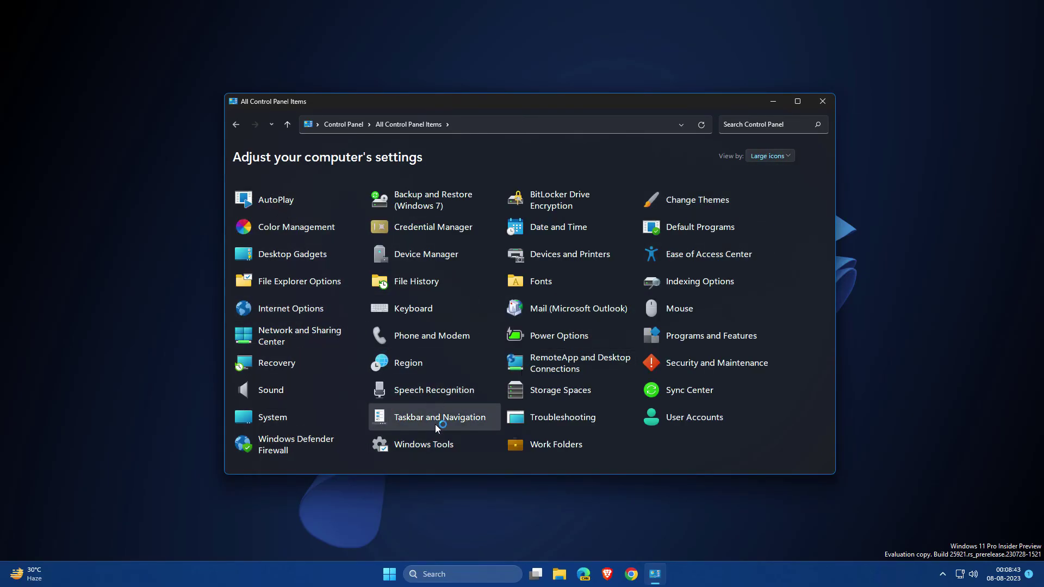
pyautogui.click(436, 445)
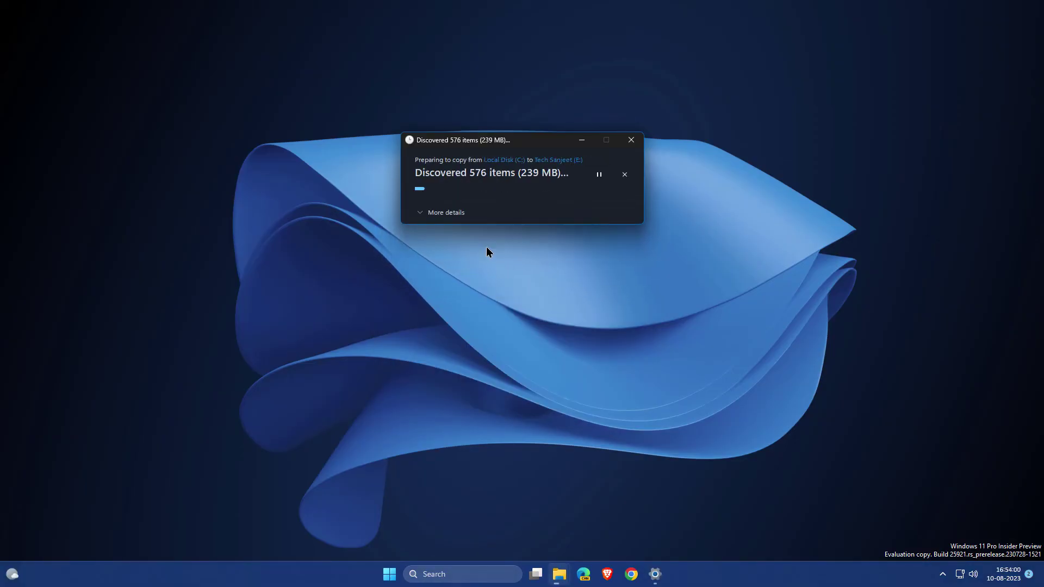
# - Continue past the folder permission prompt and view the recording and communications sound settings
pyautogui.click(536, 242)
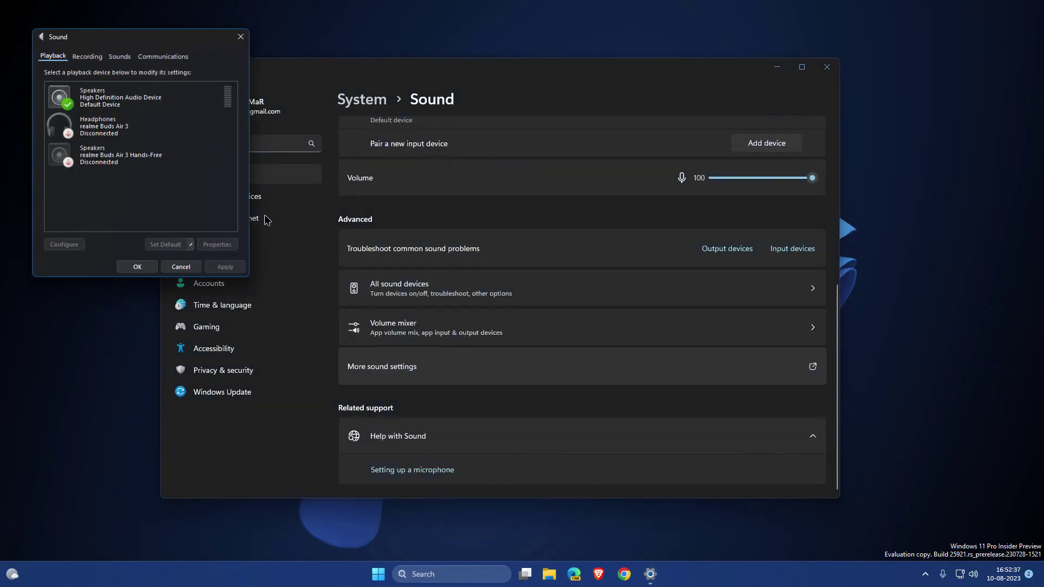
pyautogui.click(469, 162)
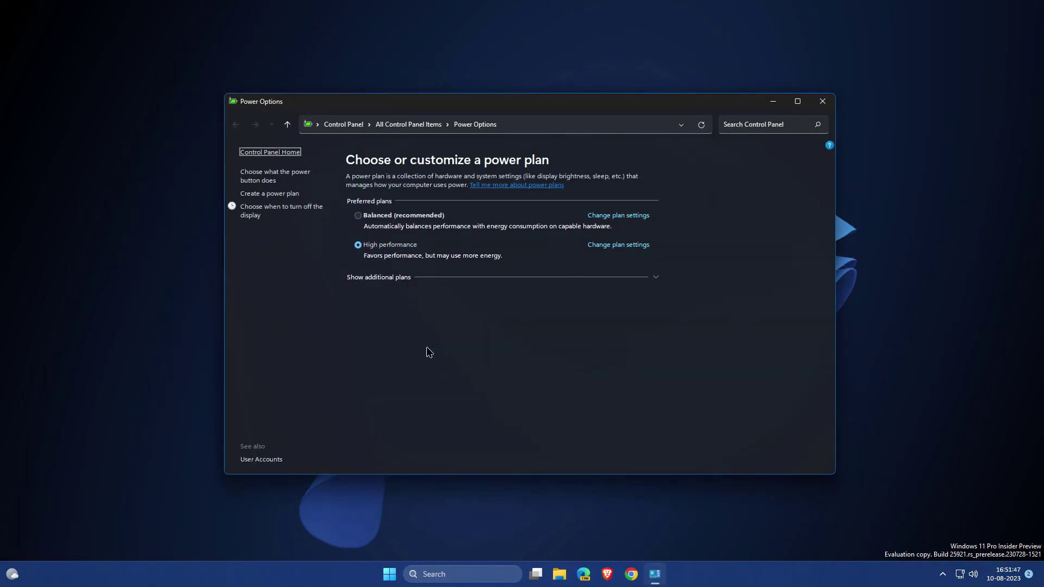
pyautogui.click(269, 193)
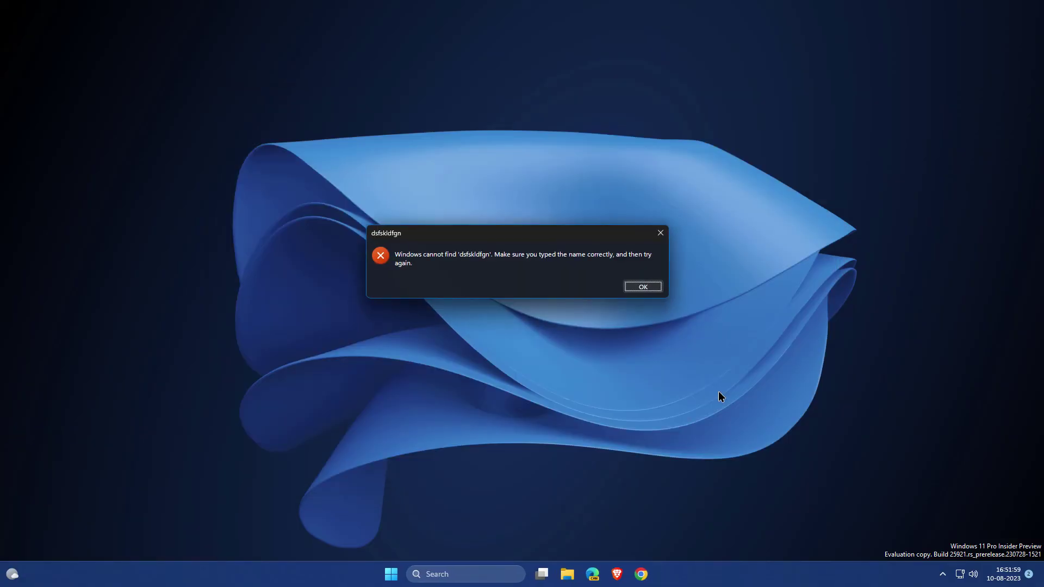
pyautogui.click(637, 288)
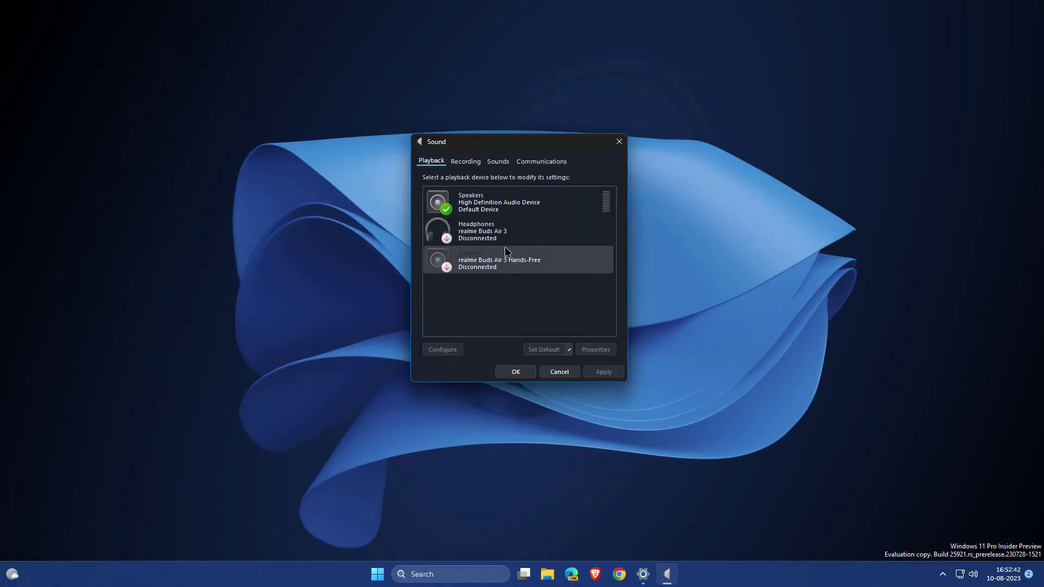
pyautogui.click(466, 161)
pyautogui.click(498, 160)
pyautogui.click(543, 162)
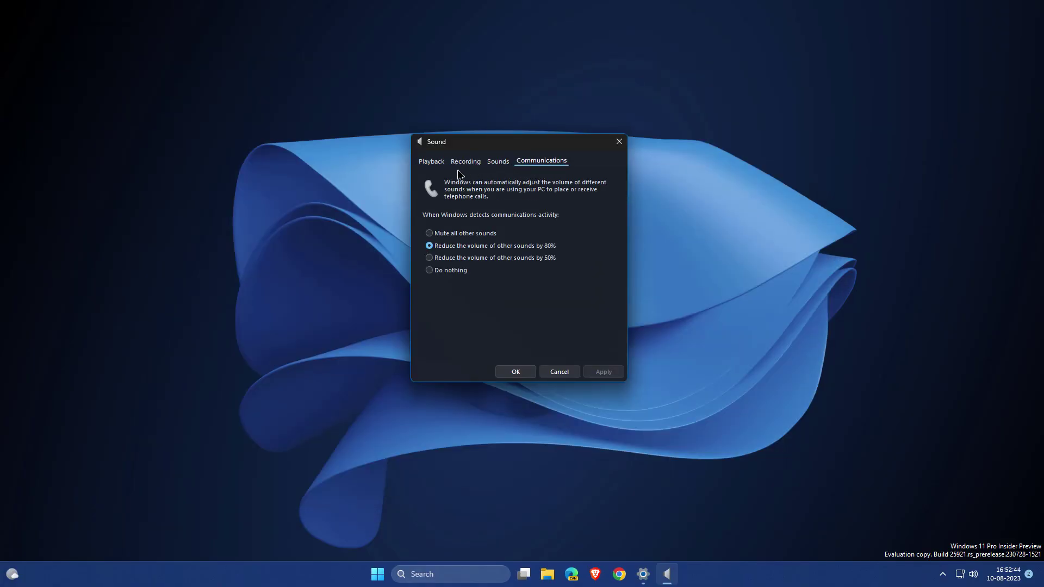
pyautogui.click(432, 160)
pyautogui.click(618, 143)
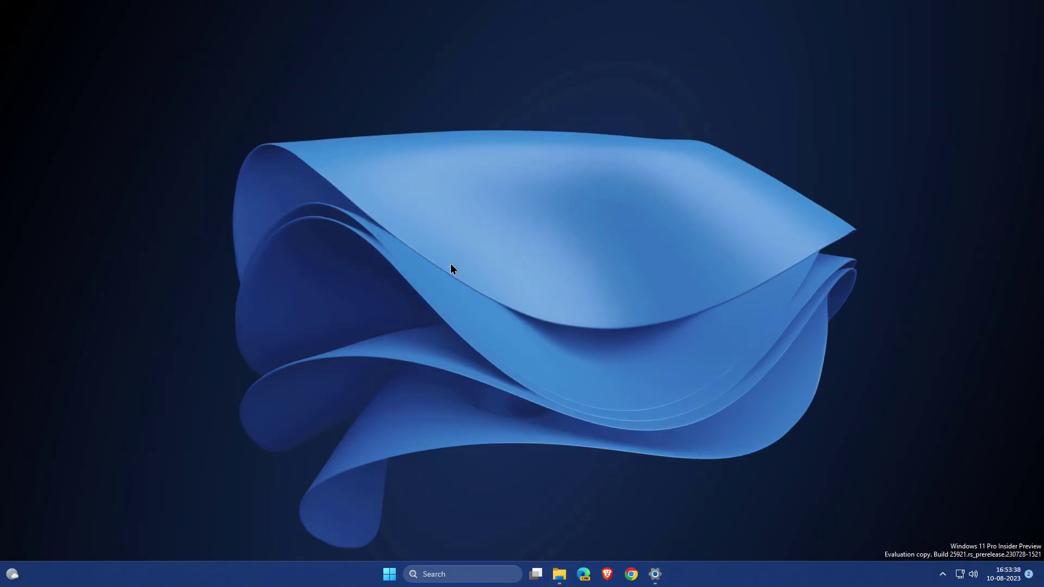
# - Copy items from C: to E:, retry Windows.old with permission, then expand, move and collapse the copy details
pyautogui.click(480, 213)
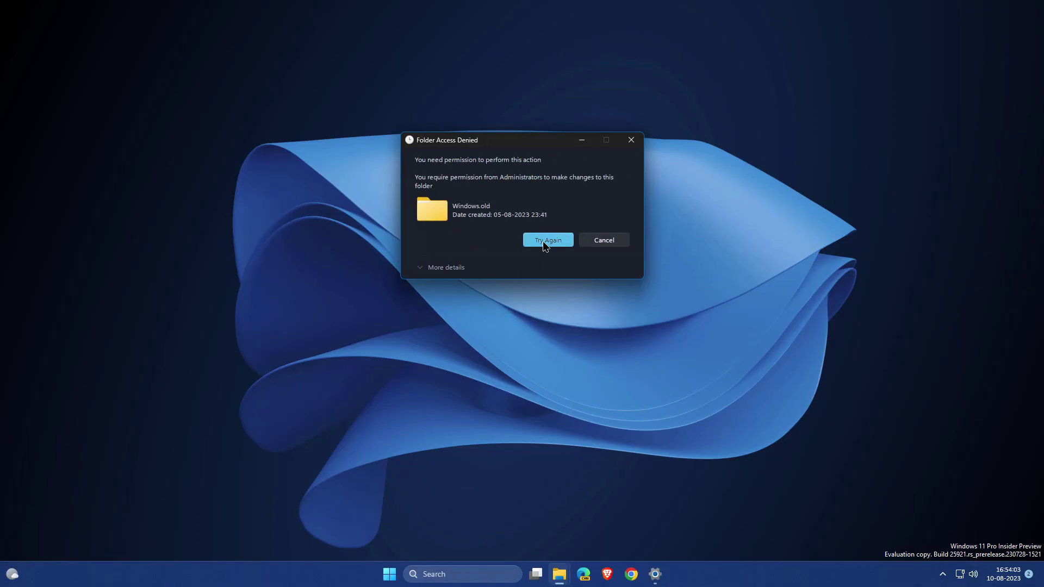
pyautogui.click(545, 242)
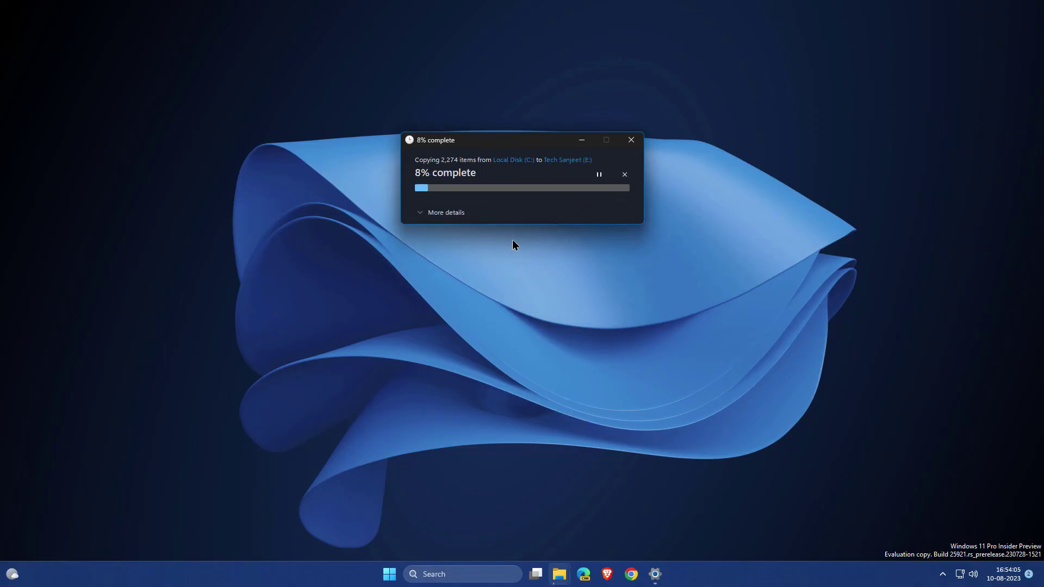
pyautogui.click(446, 212)
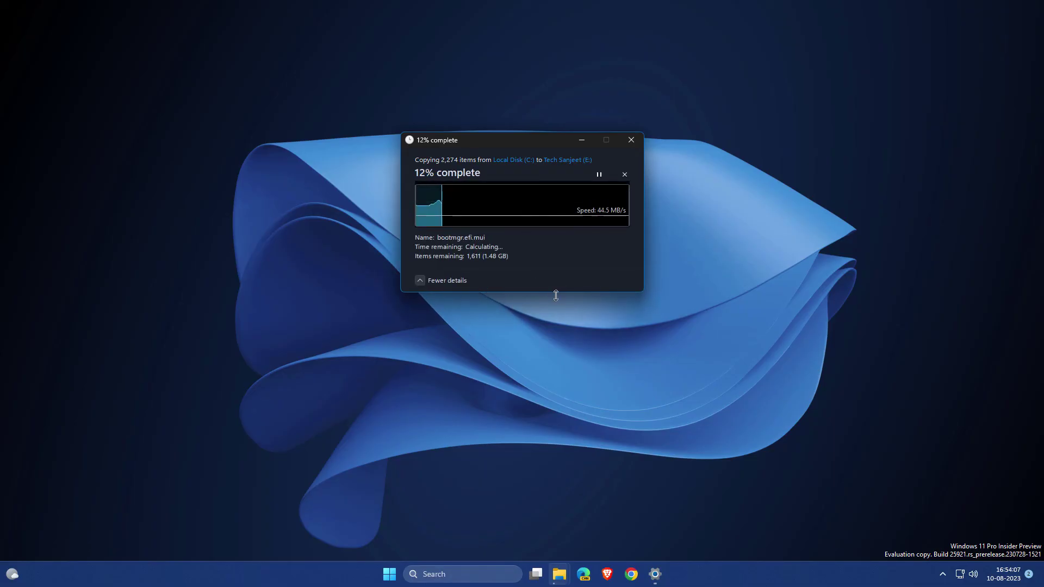
pyautogui.moveTo(494, 143); pyautogui.dragTo(492, 198)
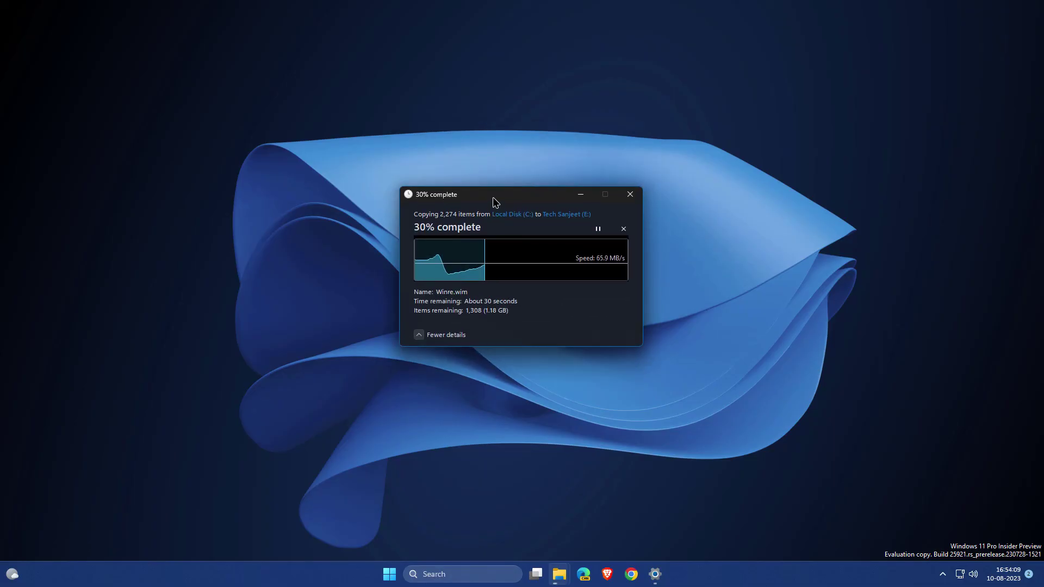
pyautogui.click(445, 334)
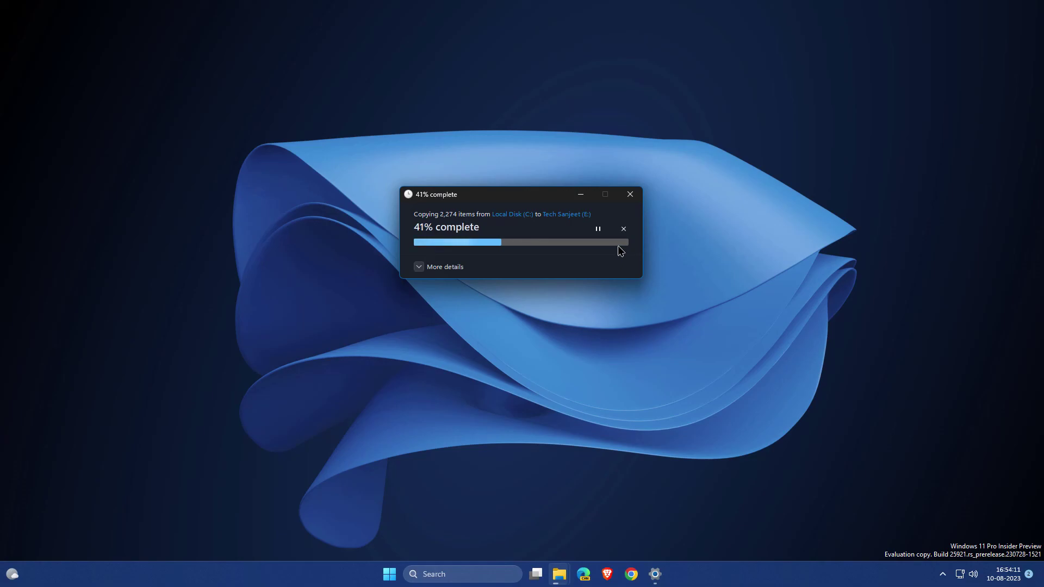